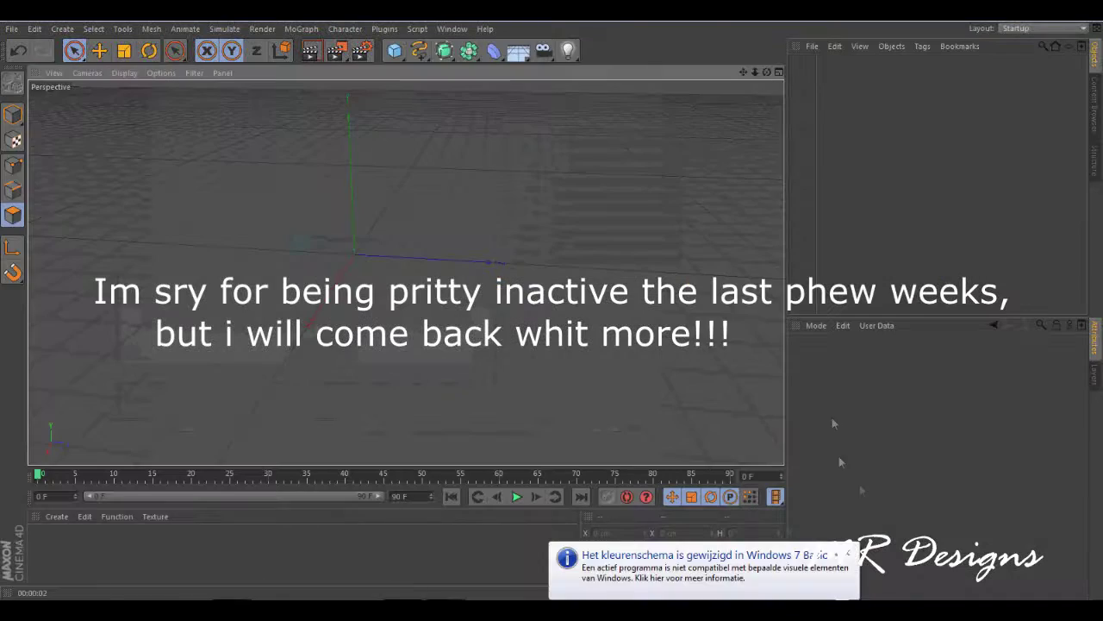
Replace the 100 cm-radius tube with a new cylinder primitive
{"action": "type", "text": "100"}
{"action": "key", "text": "Return"}
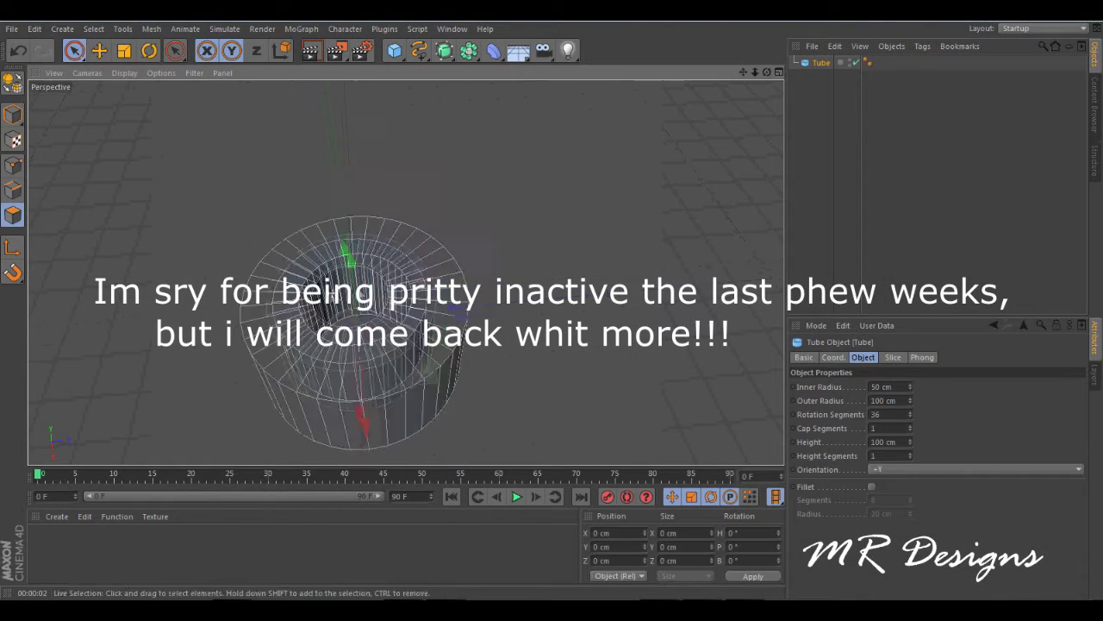
{"action": "key", "text": "Delete"}
{"action": "left_click", "coordinate": [394, 50]}
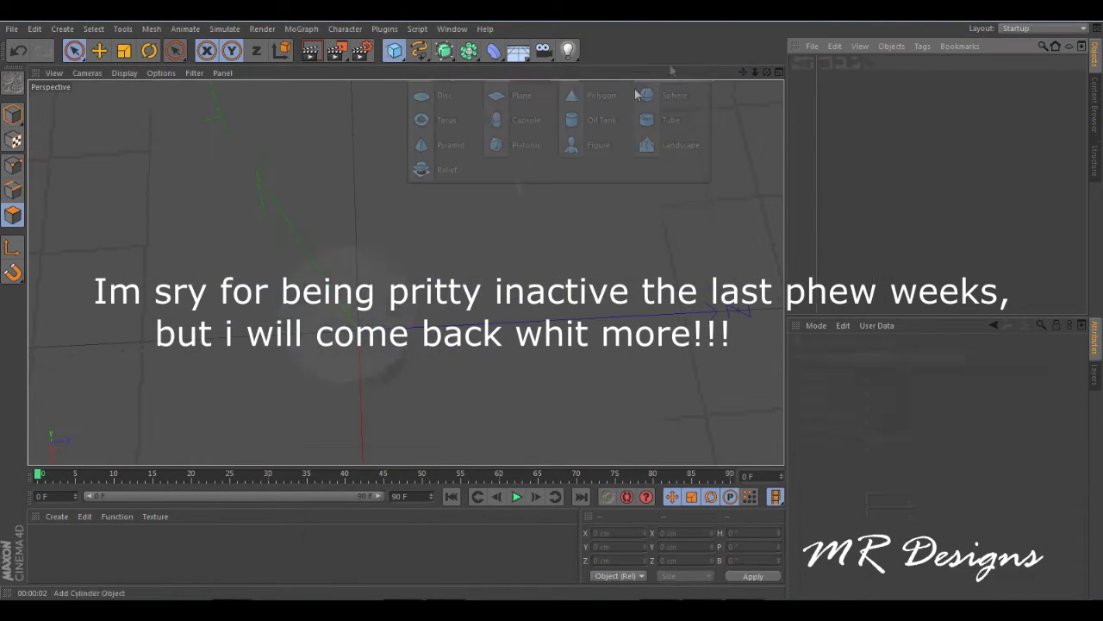
{"action": "left_click", "coordinate": [670, 74]}
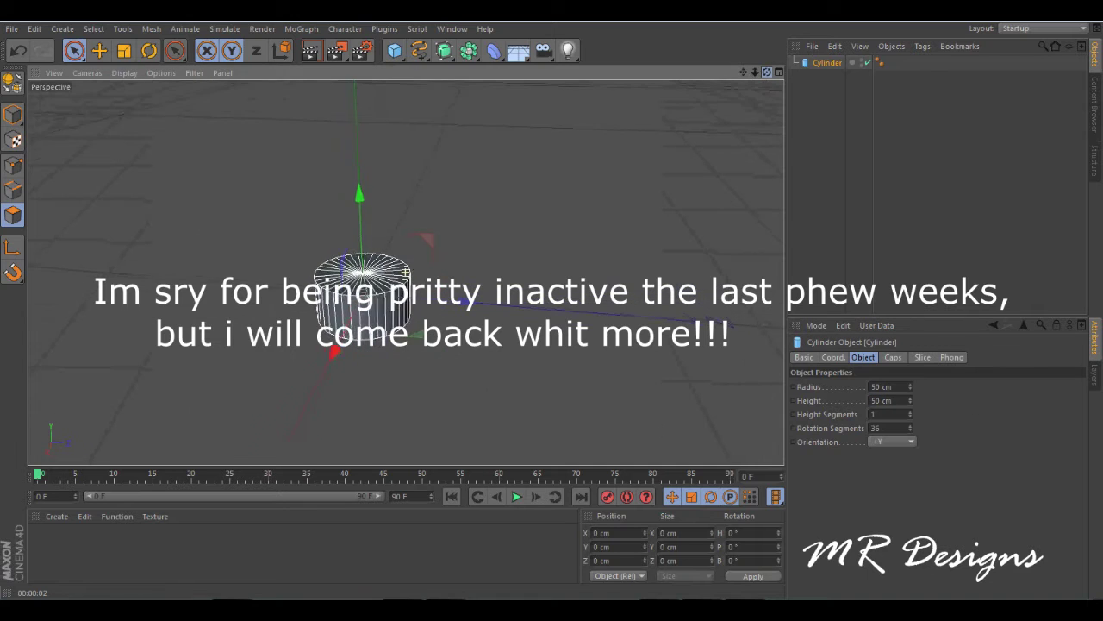
Give the cylinder 2 height segments, make it editable and select top-cap polygons
{"action": "left_click", "coordinate": [910, 412]}
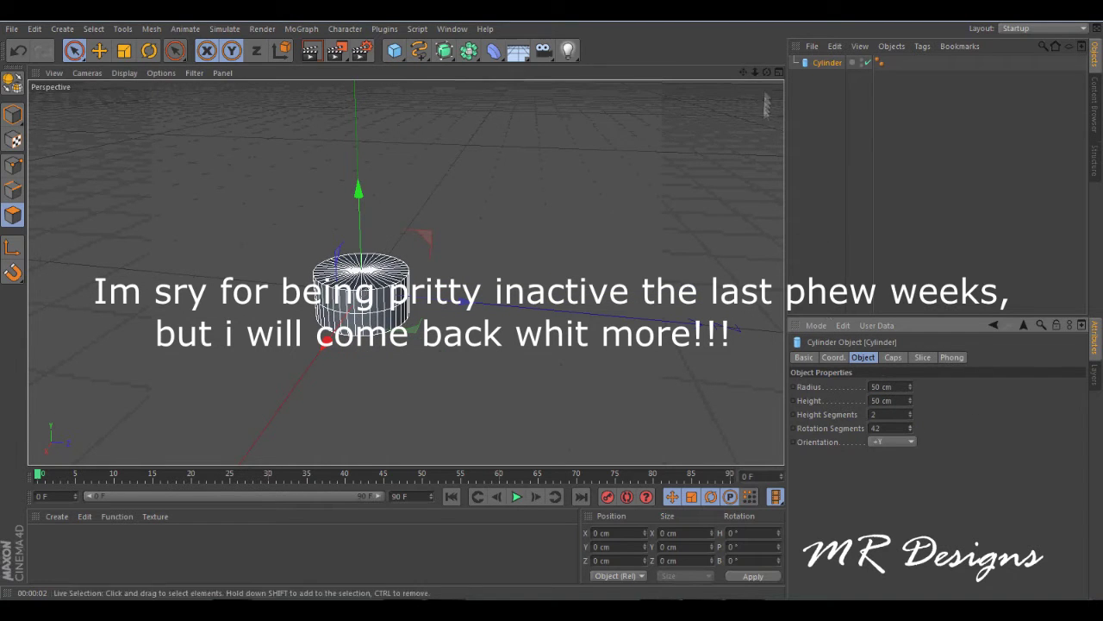
{"action": "left_click_drag", "start_coordinate": [767, 73], "coordinate": [767, 112]}
{"action": "key", "text": "c"}
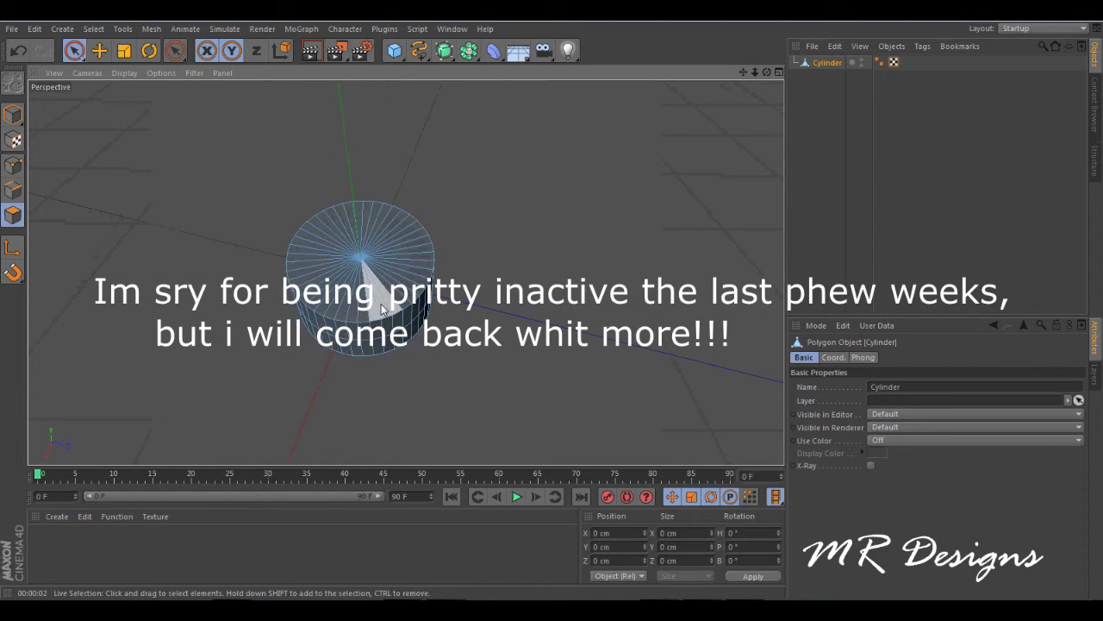
{"action": "mouse_move", "coordinate": [422, 268]}
{"action": "left_mouse_down"}
{"action": "mouse_move", "coordinate": [326, 249]}
{"action": "mouse_move", "coordinate": [327, 268]}
{"action": "left_mouse_up"}
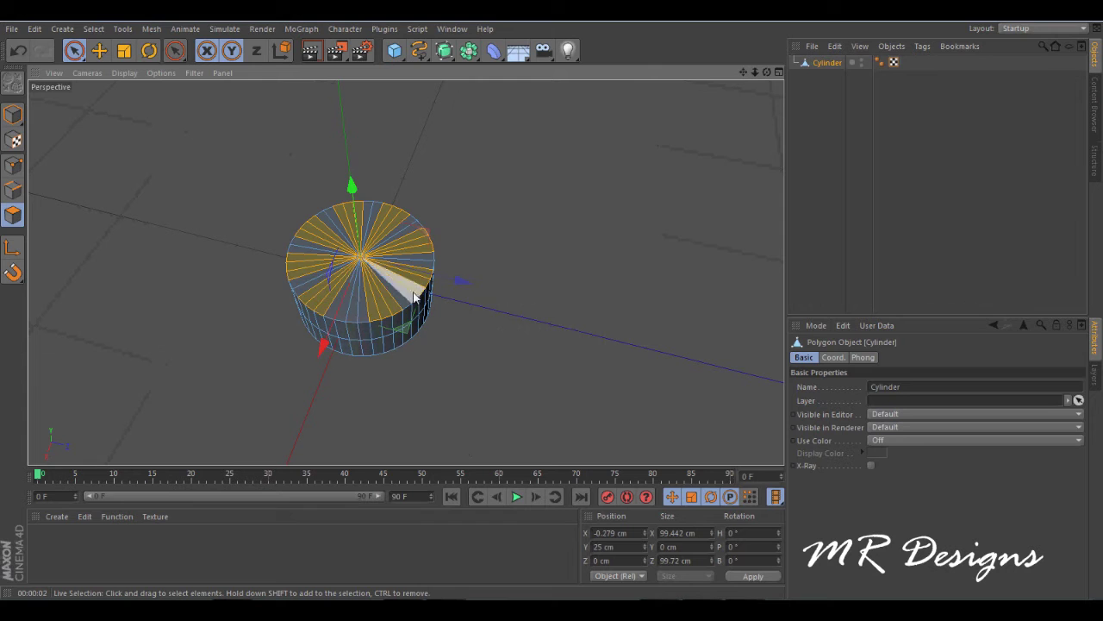
{"action": "left_click", "coordinate": [608, 321]}
Extrude the selected cylinder polygons upward into two slanted arms
{"action": "key", "text": "h"}
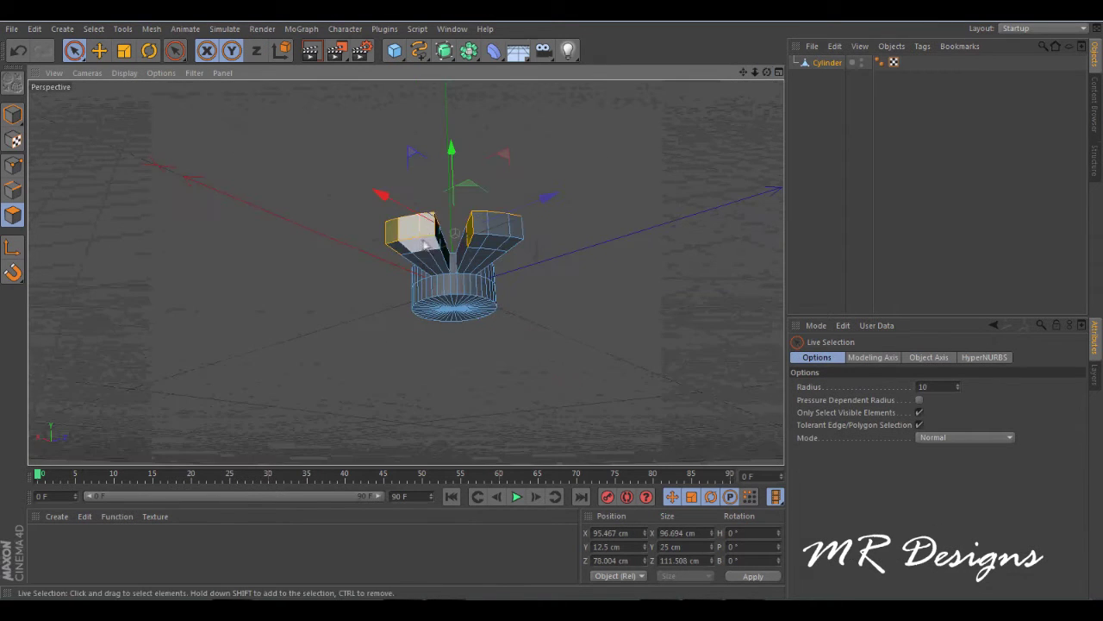
{"action": "mouse_move", "coordinate": [565, 219]}
{"action": "left_mouse_down", "text": "alt"}
{"action": "mouse_move", "coordinate": [483, 284]}
{"action": "mouse_move", "coordinate": [459, 218]}
{"action": "left_mouse_up", "text": "alt"}
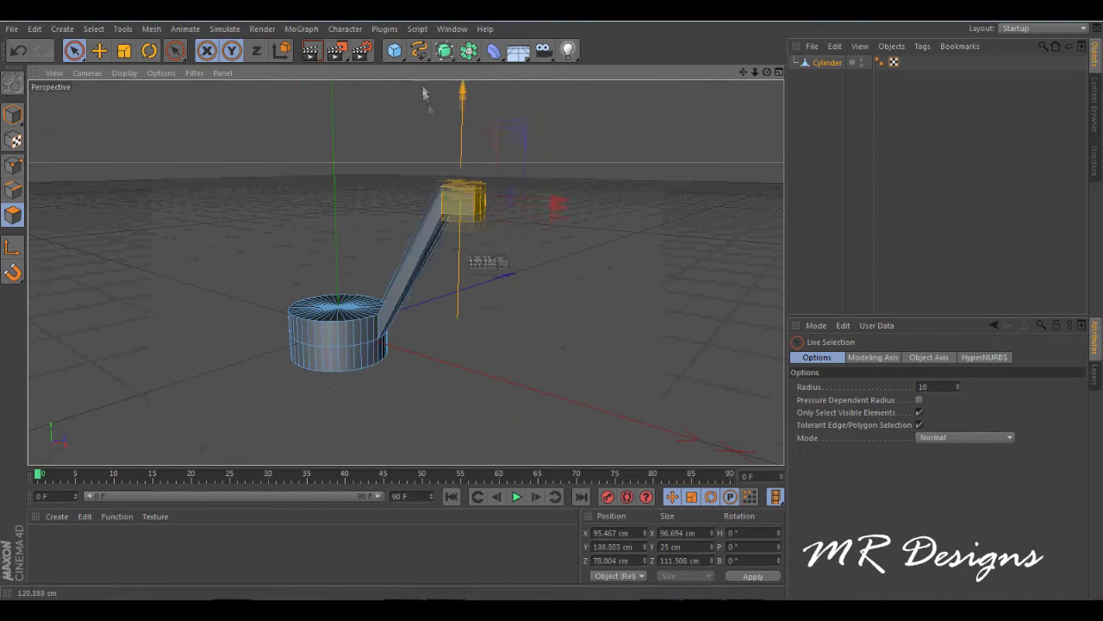
{"action": "right_click", "coordinate": [490, 216]}
{"action": "left_click", "coordinate": [517, 458]}
{"action": "left_click_drag", "start_coordinate": [517, 344], "coordinate": [362, 229], "text": "alt"}
{"action": "mouse_move", "coordinate": [659, 101]}
{"action": "left_mouse_down", "text": "alt"}
{"action": "mouse_move", "coordinate": [517, 258]}
{"action": "mouse_move", "coordinate": [504, 379]}
{"action": "left_mouse_up", "text": "alt"}
{"action": "right_click", "coordinate": [504, 384]}
{"action": "left_click", "coordinate": [533, 295]}
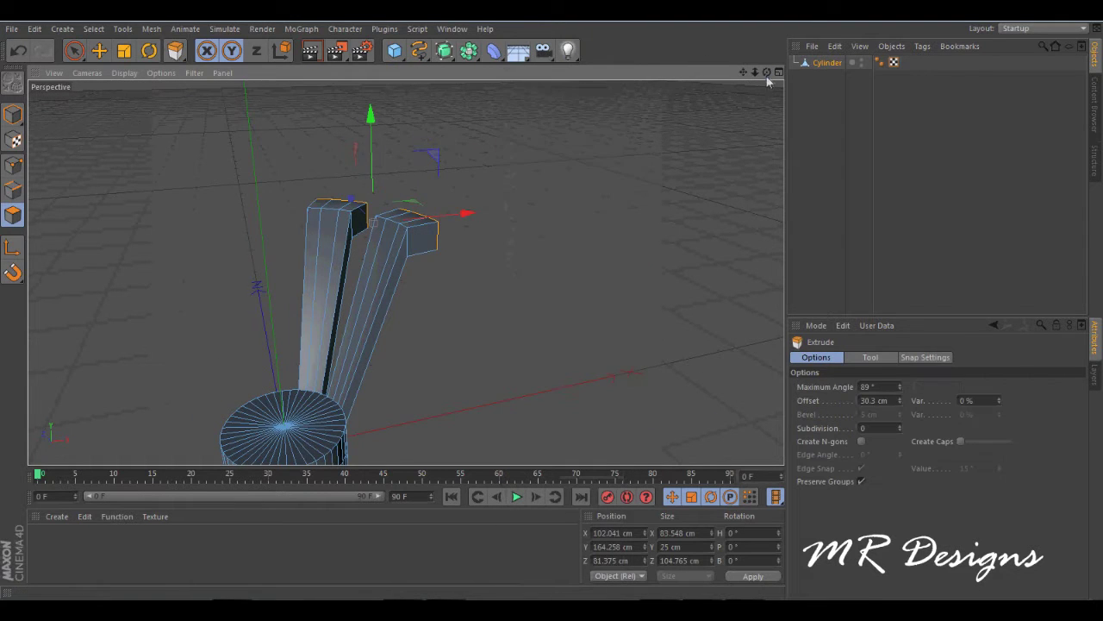
Extend the arm tips further and scale their end faces to taper them
{"action": "left_click_drag", "start_coordinate": [533, 294], "coordinate": [483, 362], "text": "alt"}
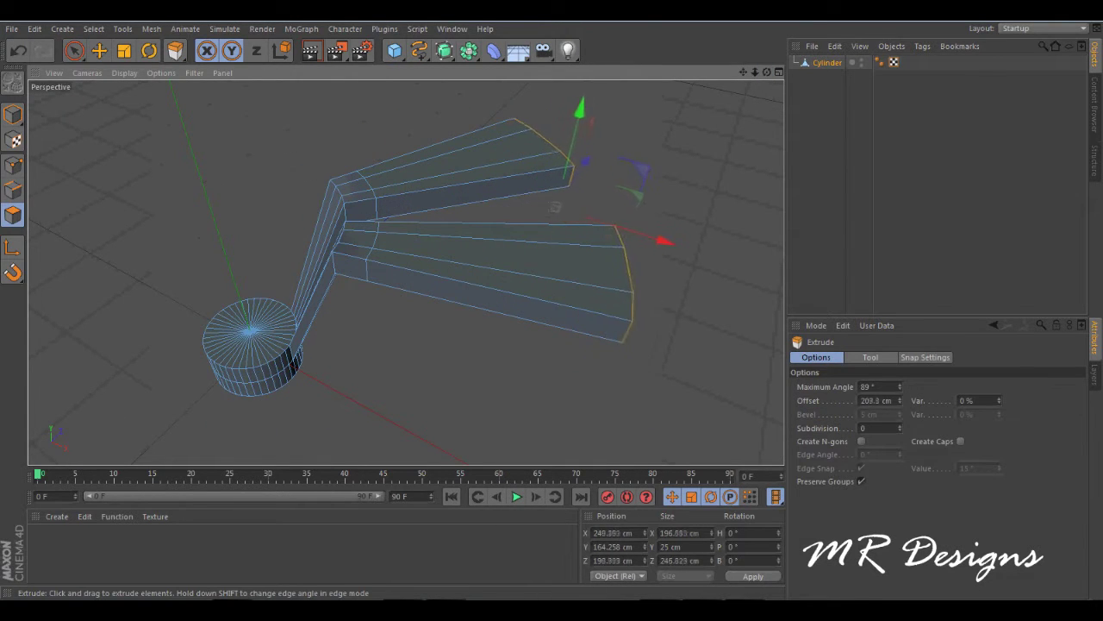
{"action": "key", "text": "t"}
{"action": "mouse_move", "coordinate": [609, 169]}
{"action": "left_mouse_down"}
{"action": "mouse_move", "coordinate": [591, 185]}
{"action": "mouse_move", "coordinate": [687, 241]}
{"action": "mouse_move", "coordinate": [629, 224]}
{"action": "left_mouse_up"}
{"action": "mouse_move", "coordinate": [755, 82]}
{"action": "left_mouse_down"}
{"action": "mouse_move", "coordinate": [597, 167]}
{"action": "mouse_move", "coordinate": [604, 160]}
{"action": "left_mouse_up"}
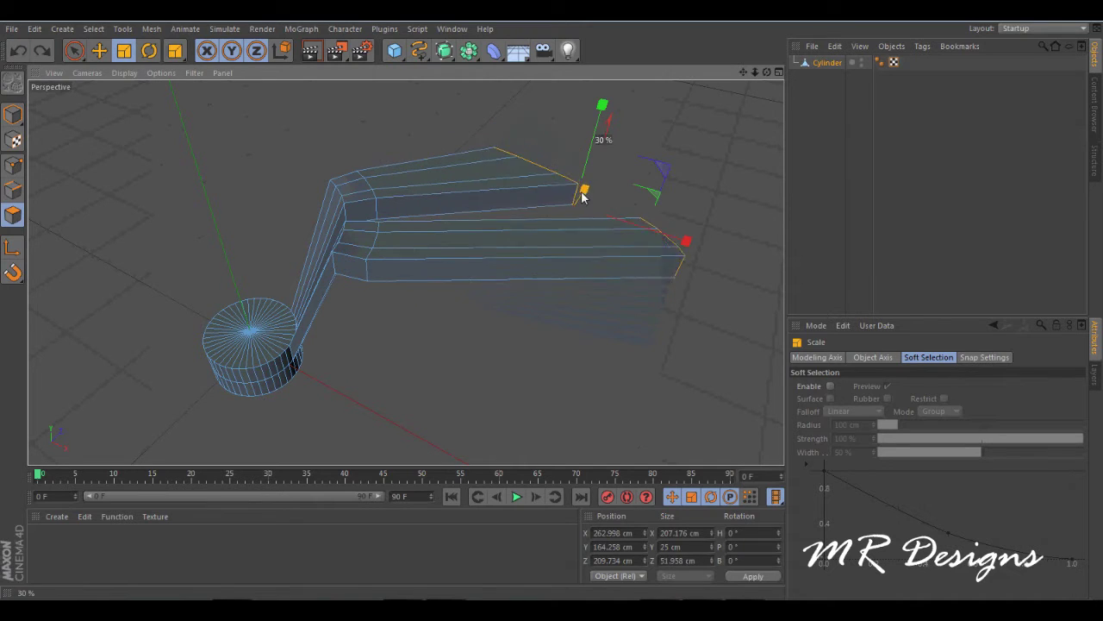
Preview-render the model, reselect the cylinder and inspect the bent arms from the side
{"action": "left_click_drag", "start_coordinate": [767, 72], "coordinate": [762, 76]}
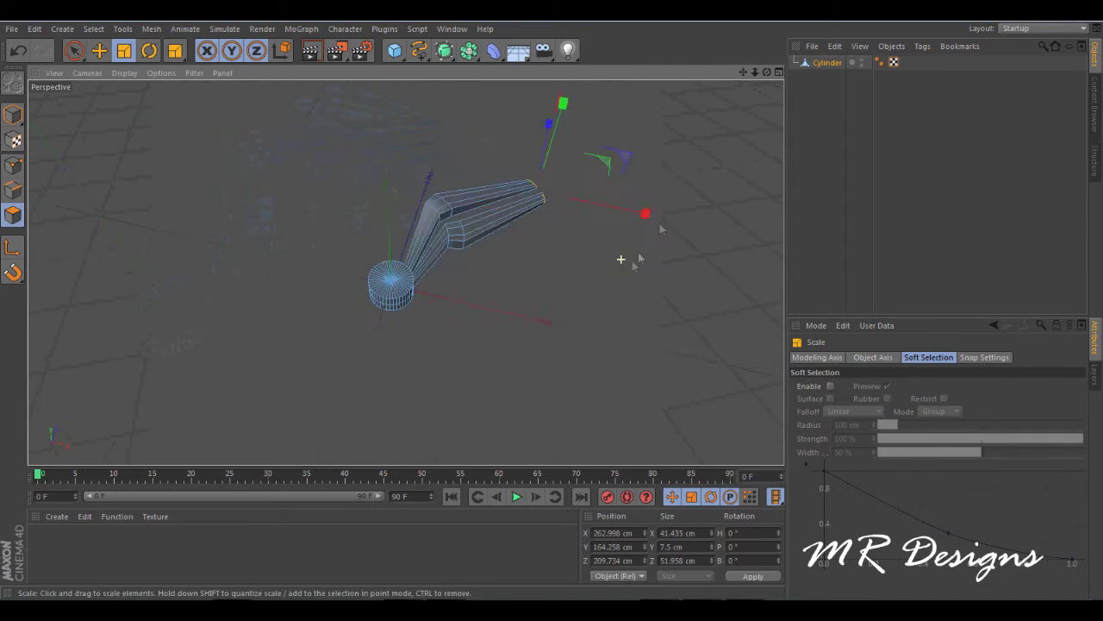
{"action": "mouse_move", "coordinate": [750, 86]}
{"action": "left_mouse_down"}
{"action": "mouse_move", "coordinate": [405, 273]}
{"action": "mouse_move", "coordinate": [440, 238]}
{"action": "left_mouse_up"}
{"action": "key", "text": "ctrl+r"}
{"action": "left_click", "coordinate": [405, 272]}
{"action": "key", "text": "space"}
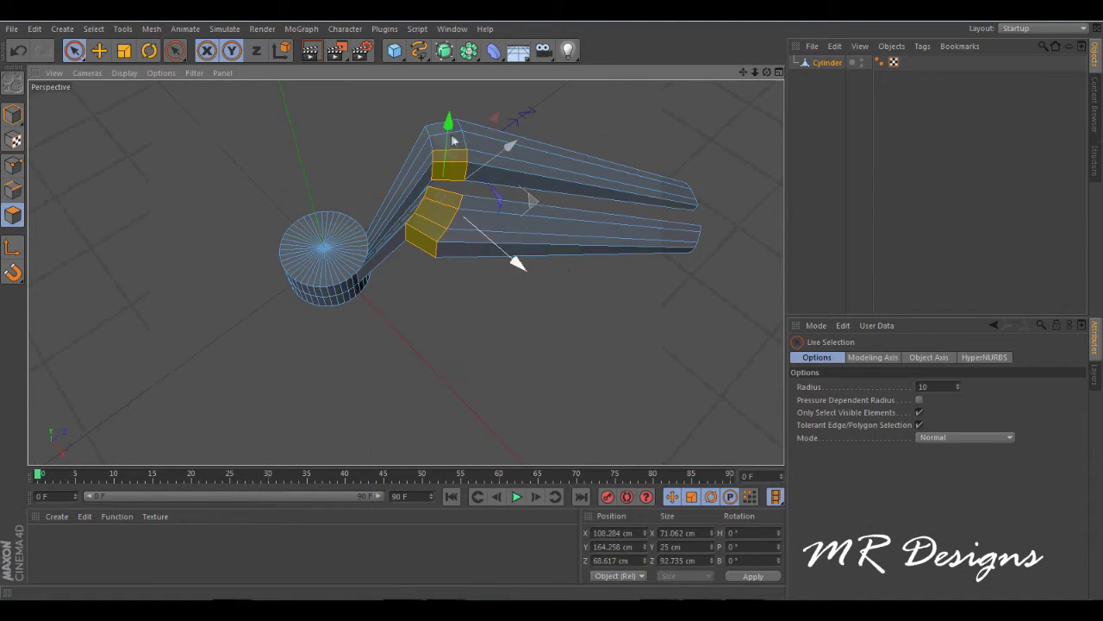
{"action": "left_click_drag", "start_coordinate": [437, 140], "coordinate": [411, 216], "text": "alt"}
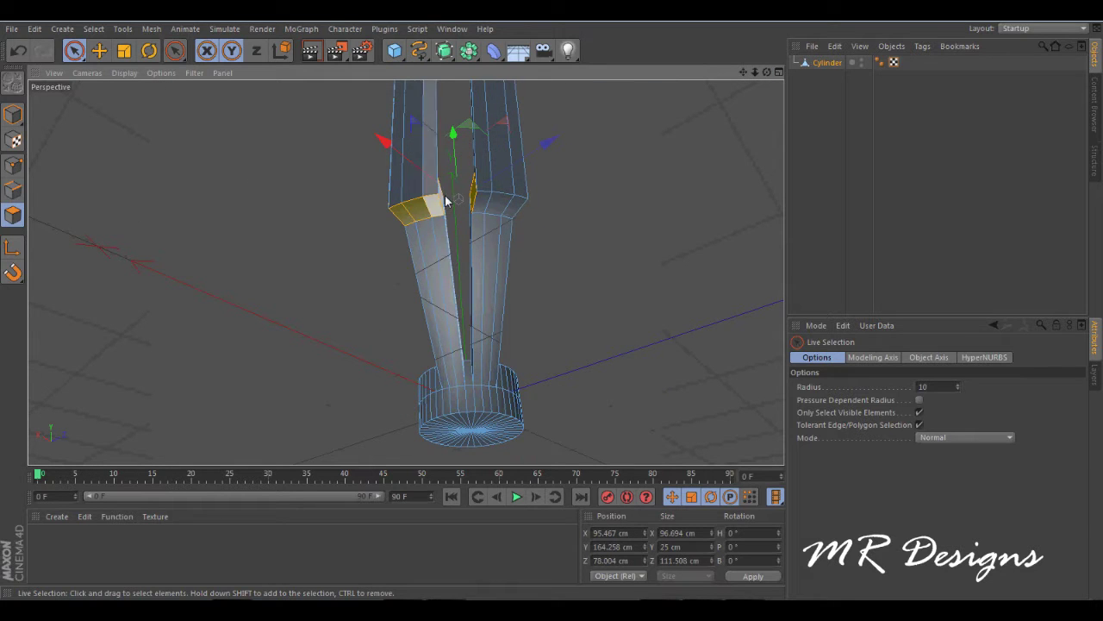
{"action": "mouse_move", "coordinate": [489, 207]}
{"action": "left_mouse_down", "text": "alt"}
{"action": "mouse_move", "coordinate": [404, 271]}
{"action": "mouse_move", "coordinate": [370, 207]}
{"action": "mouse_move", "coordinate": [404, 270]}
{"action": "mouse_move", "coordinate": [245, 131]}
{"action": "mouse_move", "coordinate": [285, 259]}
{"action": "left_mouse_up", "text": "alt"}
{"action": "key", "text": "e"}
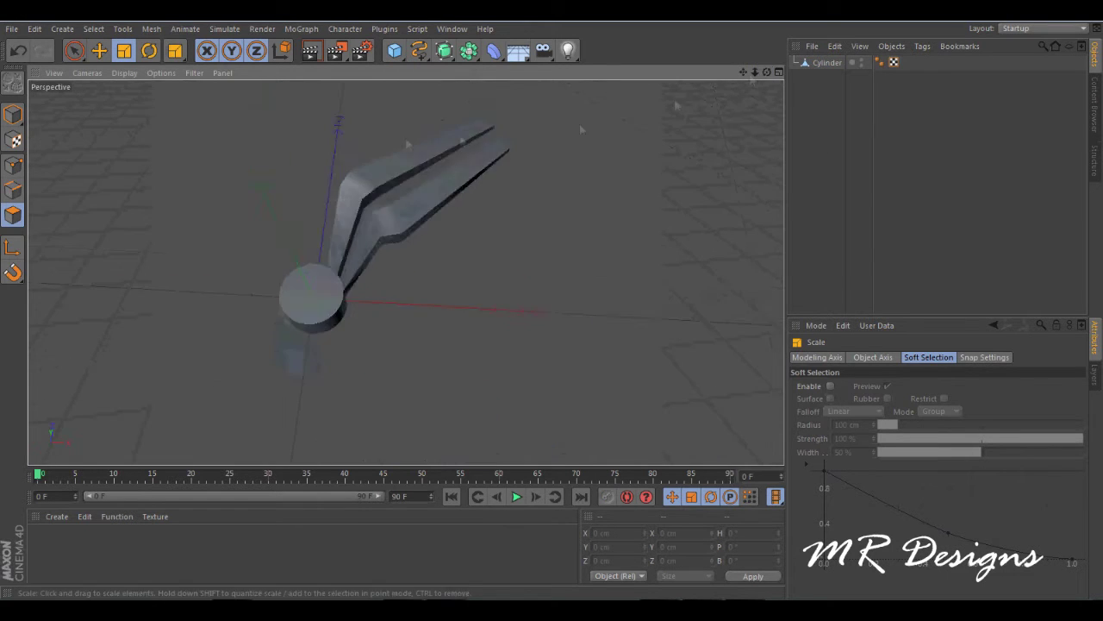
{"action": "left_click", "coordinate": [469, 50]}
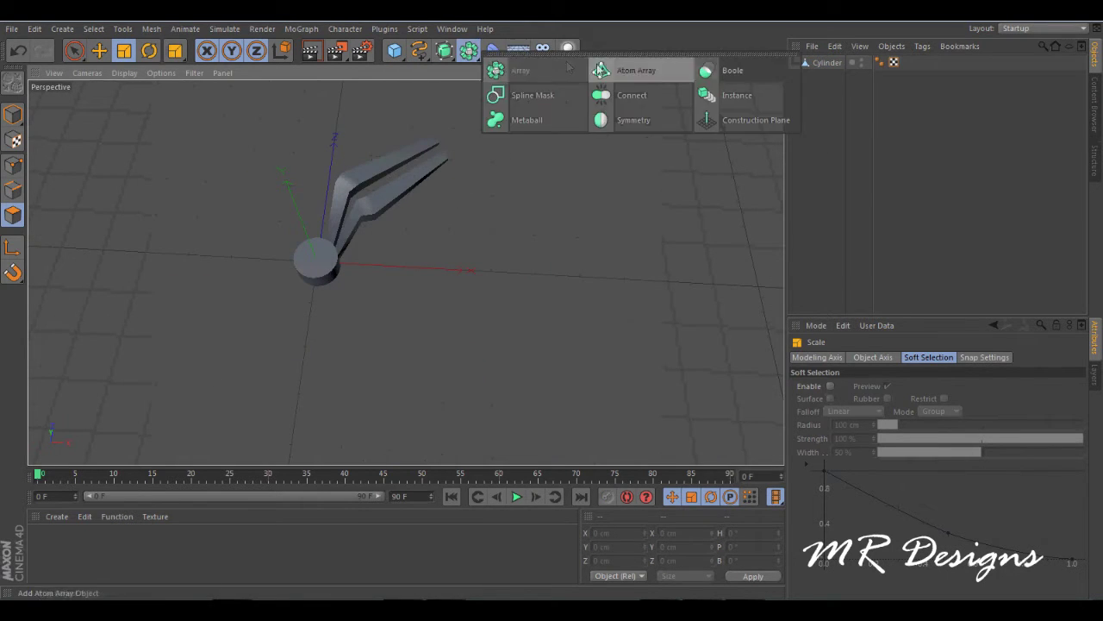
Put the cylinder in an Array and add a tube: height ~205, outer ~336, inner ~300 cm
{"action": "left_click", "coordinate": [628, 69]}
{"action": "left_click_drag", "start_coordinate": [827, 76], "coordinate": [822, 62]}
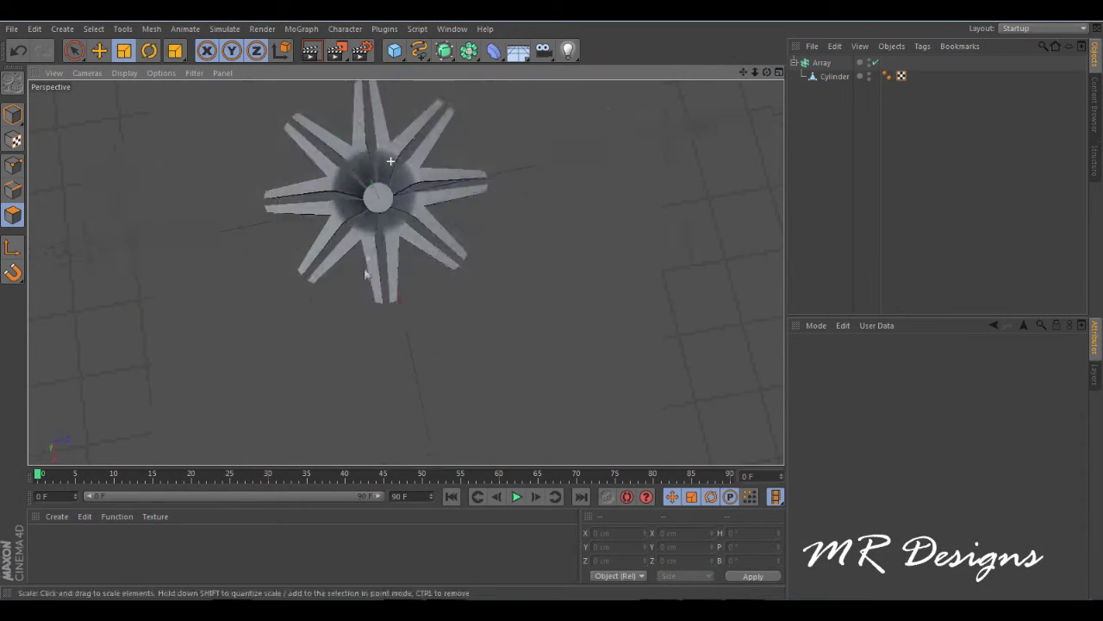
{"action": "left_click", "coordinate": [395, 50]}
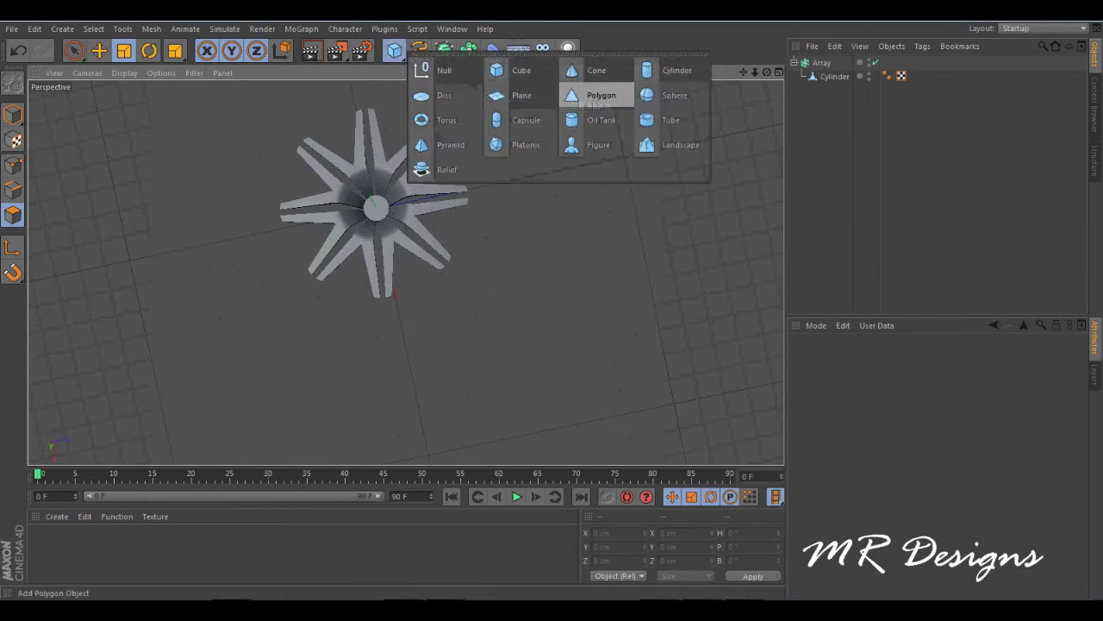
{"action": "left_click", "coordinate": [595, 92]}
{"action": "left_click_drag", "start_coordinate": [401, 243], "coordinate": [395, 250]}
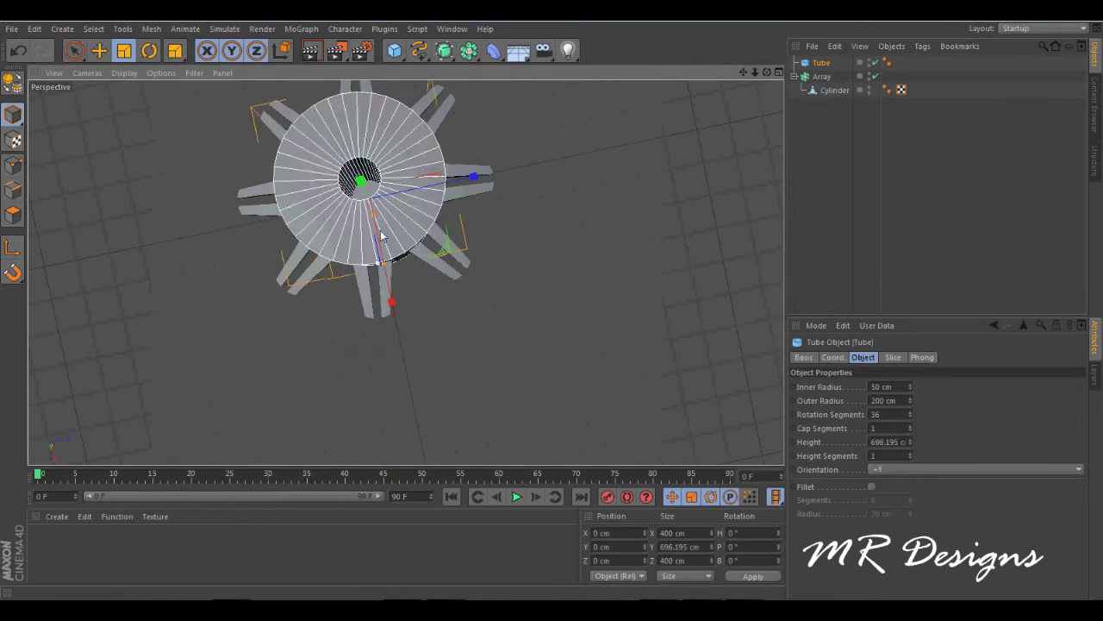
{"action": "left_click_drag", "start_coordinate": [398, 348], "coordinate": [418, 354]}
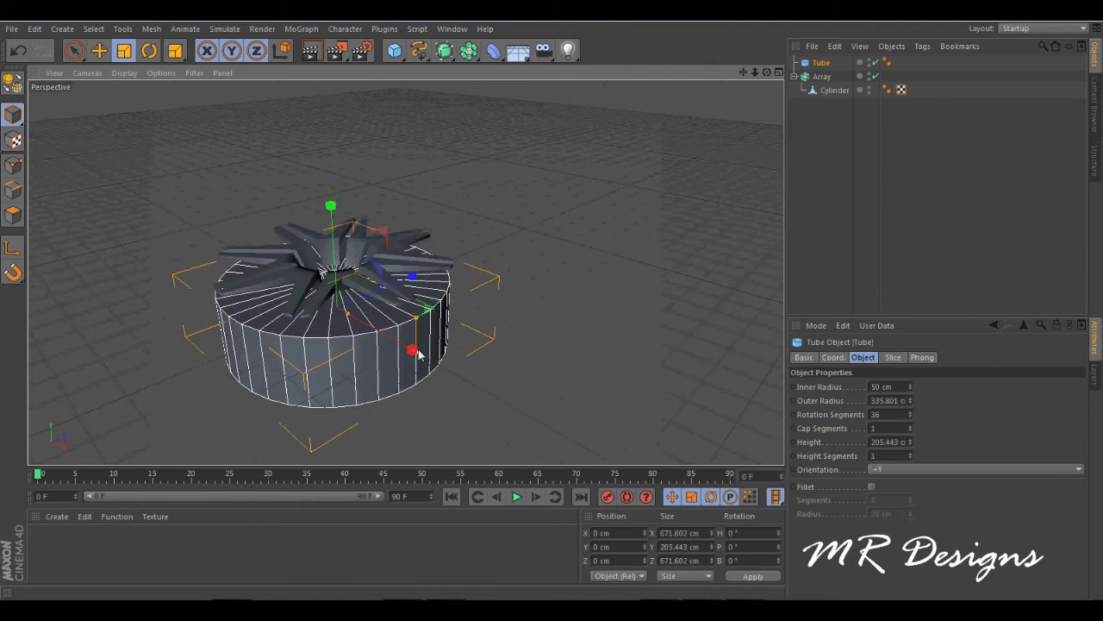
{"action": "left_click_drag", "start_coordinate": [412, 278], "coordinate": [448, 284]}
{"action": "middle_click", "coordinate": [448, 285]}
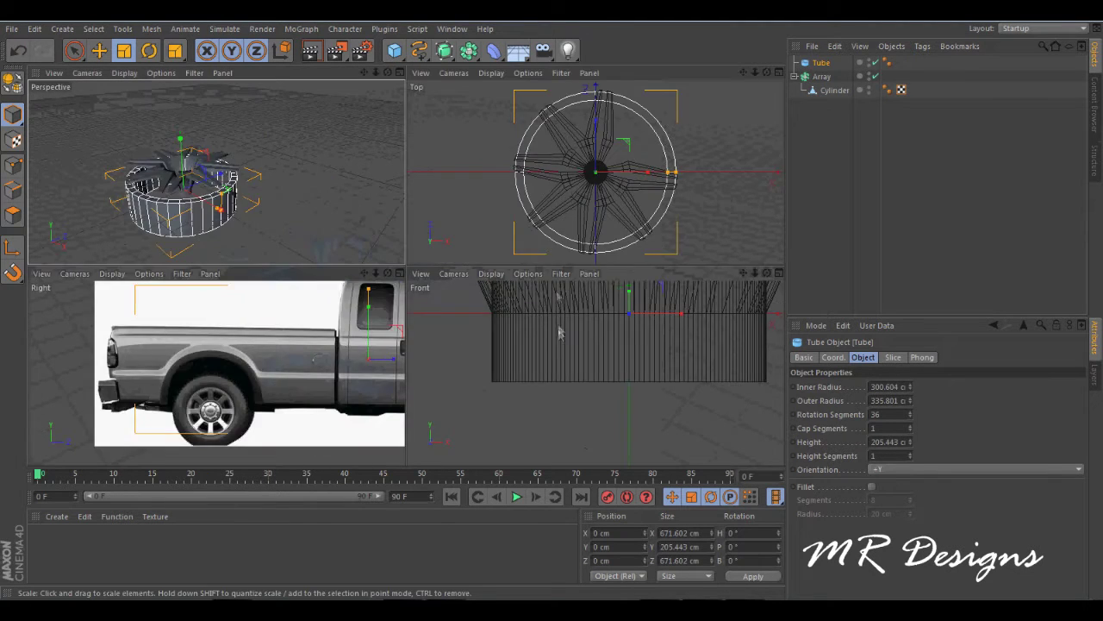
Raise the tube rim along Y in the perspective view and show its properties
{"action": "middle_click", "coordinate": [604, 172]}
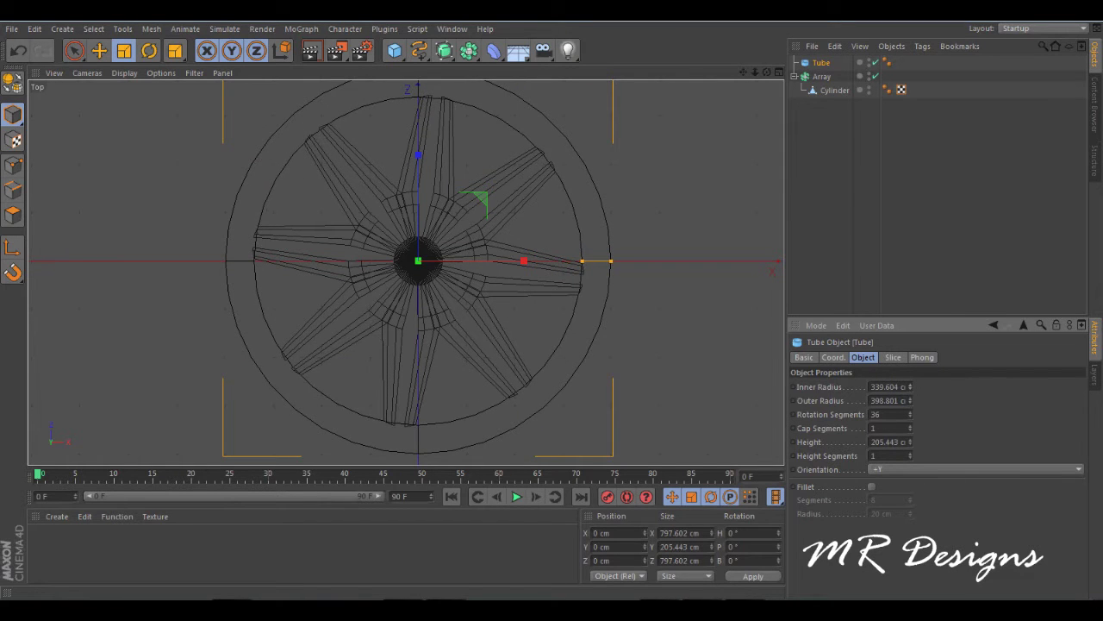
{"action": "middle_click", "coordinate": [665, 220]}
{"action": "middle_click", "coordinate": [329, 201]}
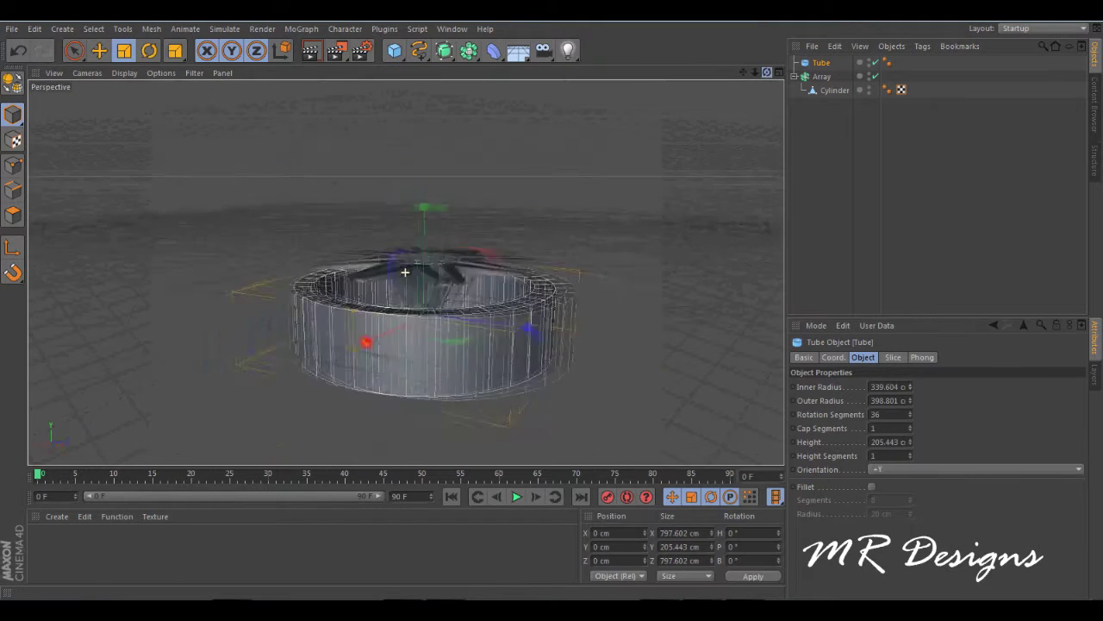
{"action": "key", "text": "e"}
{"action": "mouse_move", "coordinate": [483, 205]}
{"action": "left_mouse_down"}
{"action": "mouse_move", "coordinate": [484, 178]}
{"action": "mouse_move", "coordinate": [457, 172]}
{"action": "left_mouse_up"}
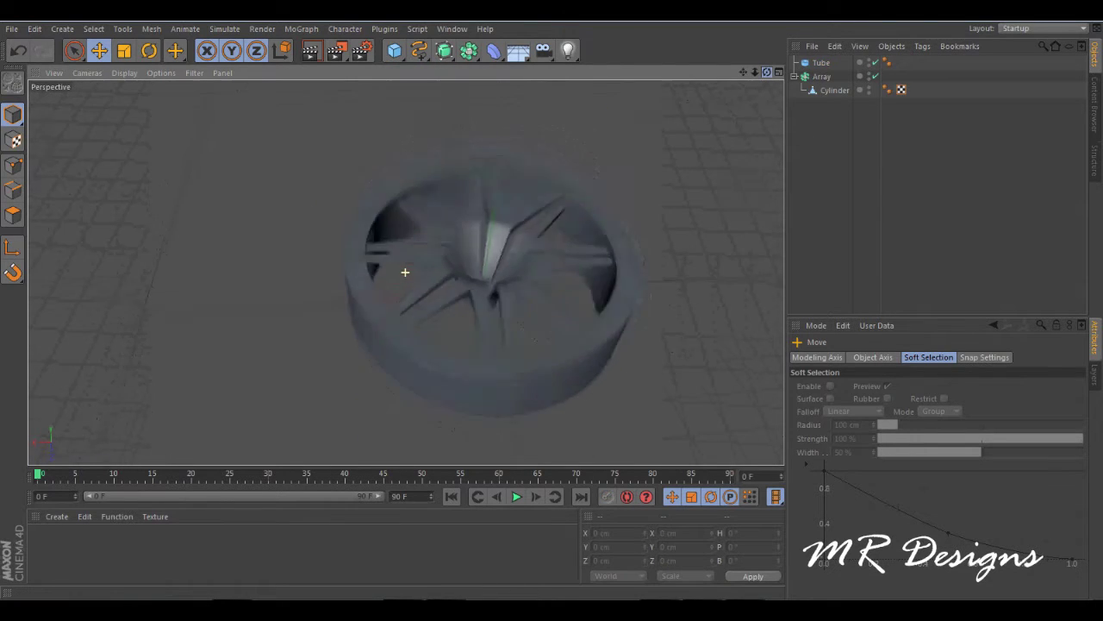
{"action": "left_click", "coordinate": [821, 64]}
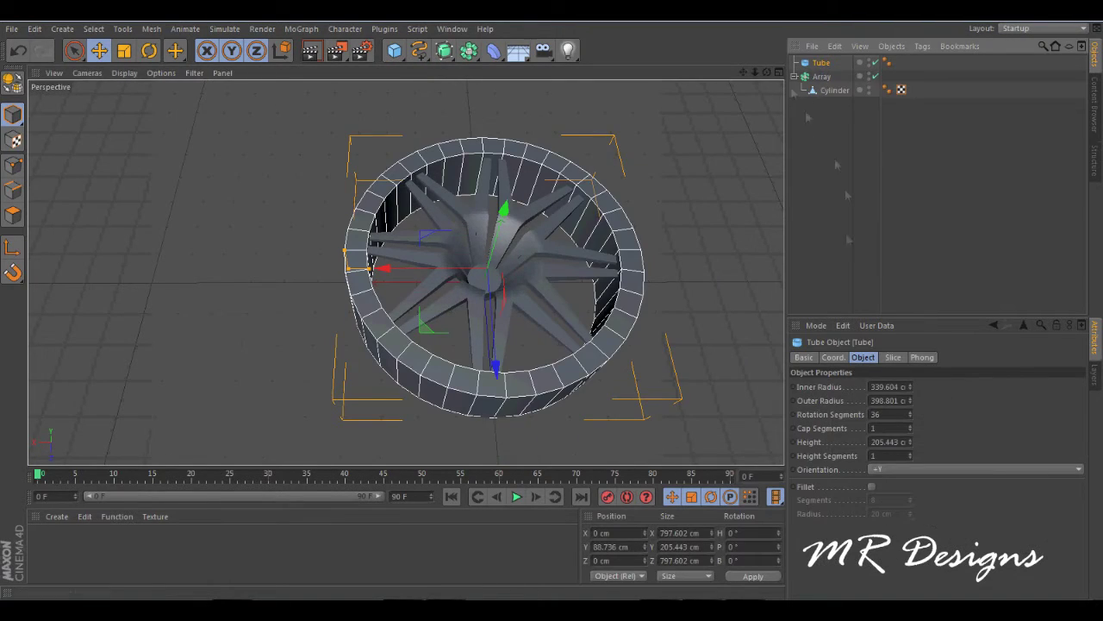
Fillet the rim tube, duplicate it, and give the copy a new inner radius and 182.443 cm height
{"action": "left_click", "coordinate": [871, 486]}
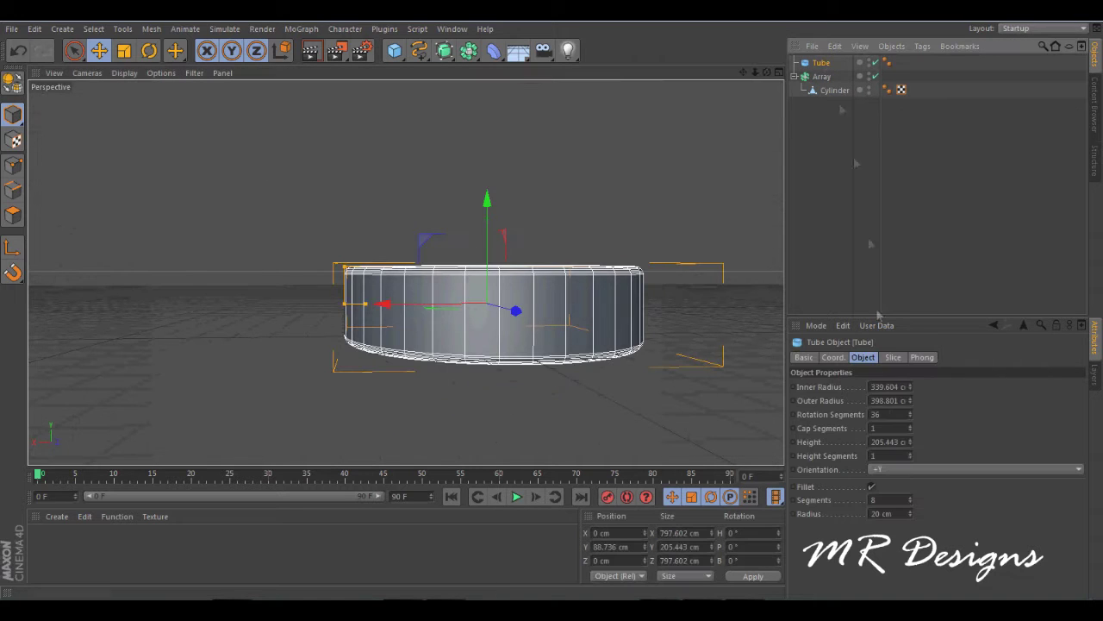
{"action": "key", "text": "ctrl+c"}
{"action": "key", "text": "ctrl+v"}
{"action": "left_click_drag", "start_coordinate": [909, 389], "coordinate": [909, 398]}
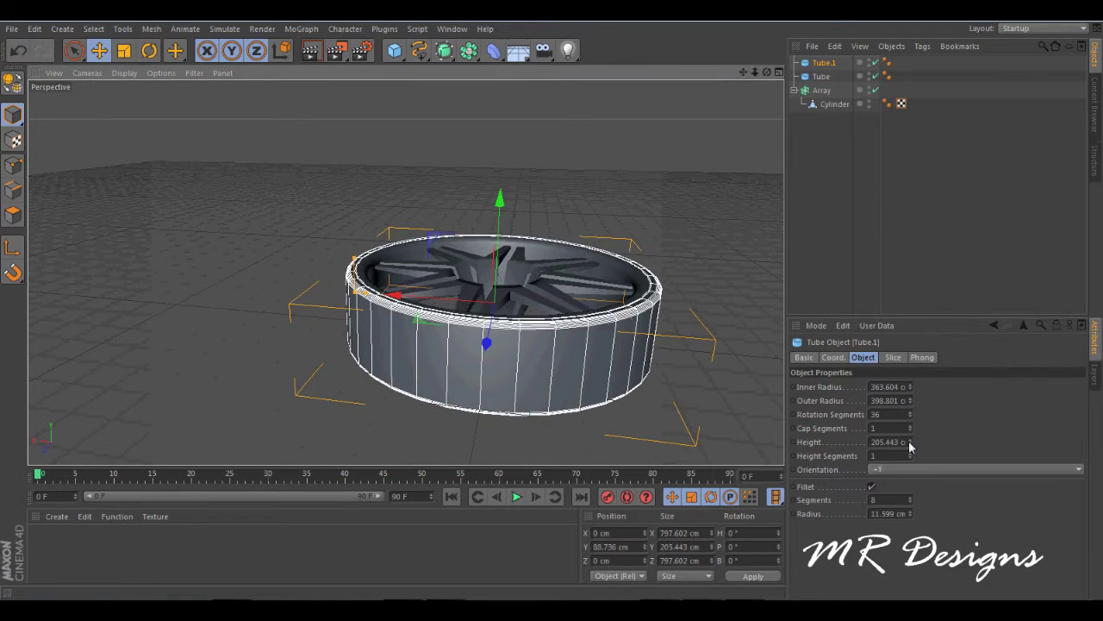
{"action": "left_click_drag", "start_coordinate": [909, 441], "coordinate": [909, 461]}
{"action": "left_click_drag", "start_coordinate": [766, 73], "coordinate": [758, 112]}
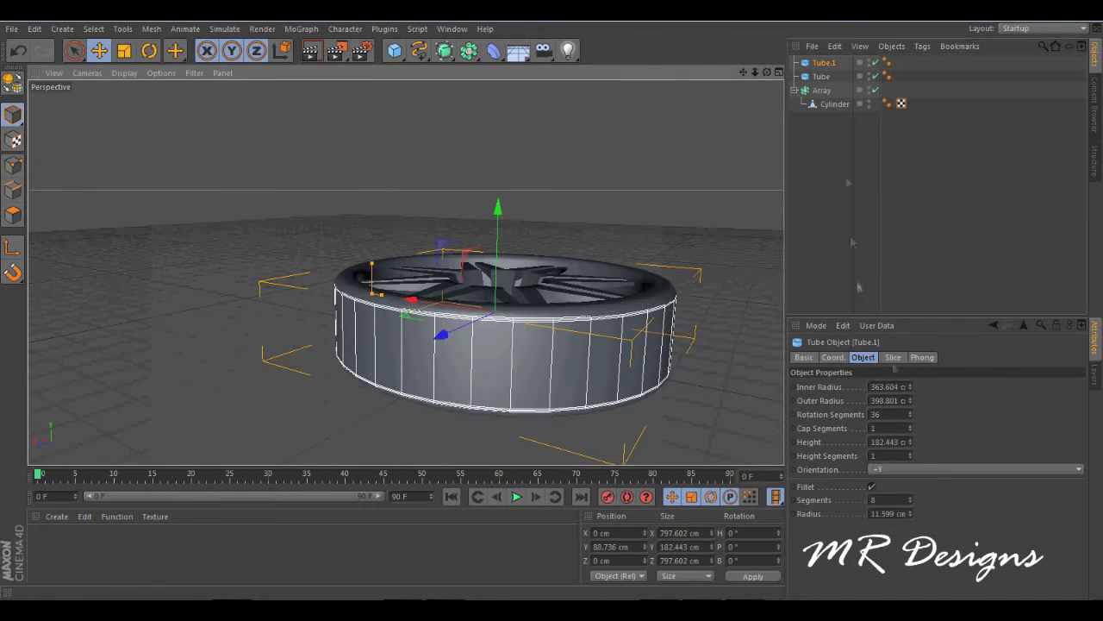
Place both tubes under a new Boole and preview-render the hollow rim
{"action": "left_click_drag", "start_coordinate": [469, 50], "coordinate": [492, 92]}
{"action": "left_click_drag", "start_coordinate": [827, 86], "coordinate": [823, 63]}
{"action": "mouse_move", "coordinate": [405, 259]}
{"action": "left_mouse_down", "text": "alt"}
{"action": "mouse_move", "coordinate": [405, 207]}
{"action": "mouse_move", "coordinate": [405, 259]}
{"action": "mouse_move", "coordinate": [405, 224]}
{"action": "left_mouse_up", "text": "alt"}
{"action": "left_click", "coordinate": [831, 89]}
{"action": "key", "text": "ctrl+r"}
{"action": "scroll", "coordinate": [405, 259], "scroll_direction": "down", "scroll_amount": 3}
{"action": "left_click", "coordinate": [445, 50]}
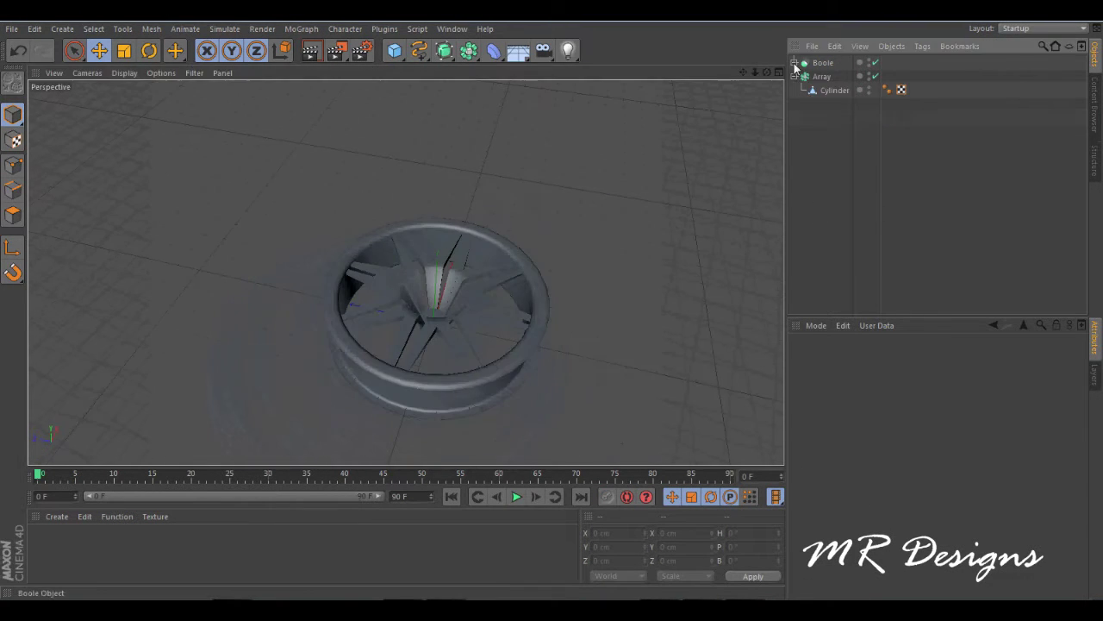
Nest the Boole rim and spoke Array inside the HyperNURBS, then view the wheel lower
{"action": "left_click", "coordinate": [822, 90]}
{"action": "left_click", "coordinate": [825, 78], "text": "shift"}
{"action": "mouse_move", "coordinate": [827, 80]}
{"action": "left_mouse_down"}
{"action": "mouse_move", "coordinate": [823, 63]}
{"action": "mouse_move", "coordinate": [512, 201]}
{"action": "left_mouse_up"}
{"action": "scroll", "coordinate": [405, 258], "scroll_direction": "up", "scroll_amount": 3}
{"action": "left_click", "coordinate": [820, 153]}
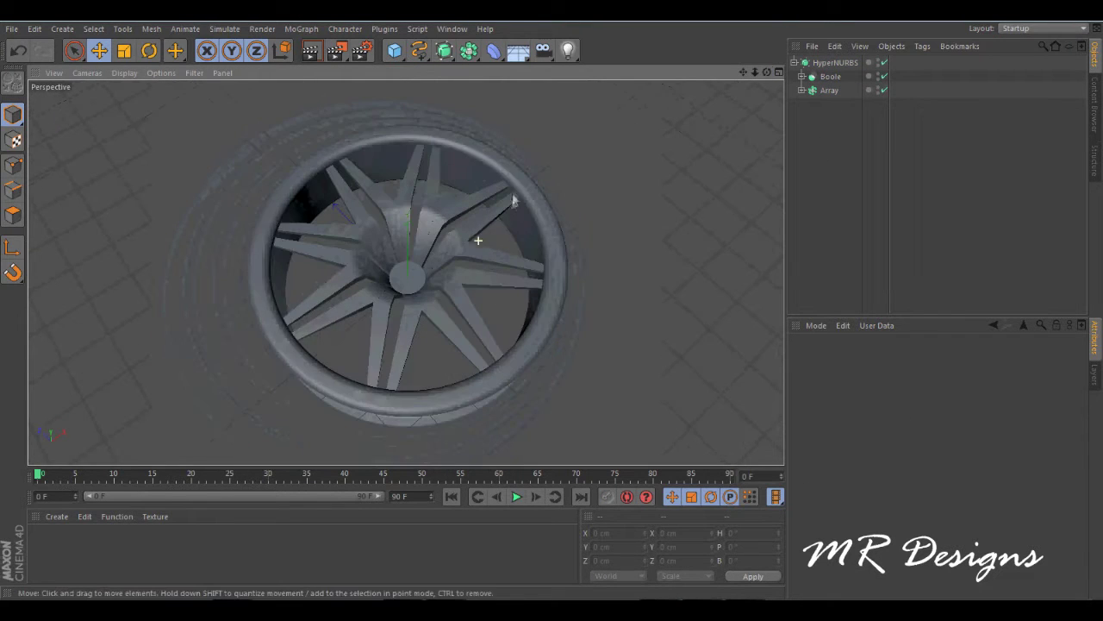
{"action": "left_click", "coordinate": [519, 189]}
{"action": "mouse_move", "coordinate": [518, 190]}
{"action": "left_mouse_down", "text": "alt"}
{"action": "mouse_move", "coordinate": [405, 272]}
{"action": "mouse_move", "coordinate": [688, 188]}
{"action": "left_mouse_up", "text": "alt"}
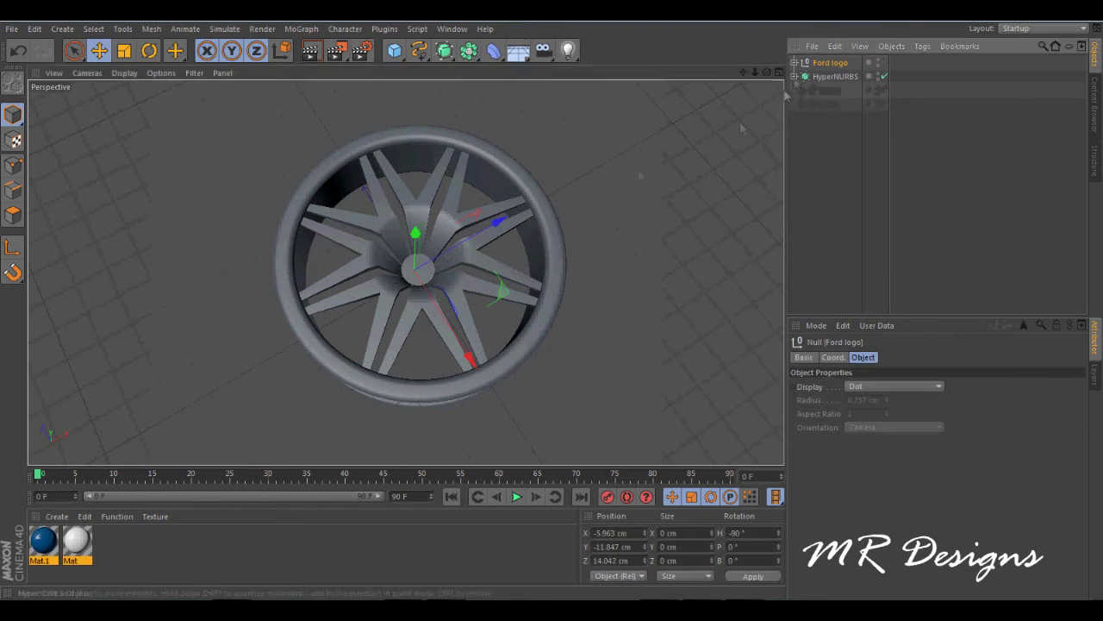
{"action": "scroll", "coordinate": [405, 217], "scroll_direction": "up", "scroll_amount": 5}
Face the wheel head-on and add a thin cylinder pole at the hub
{"action": "key", "text": "r"}
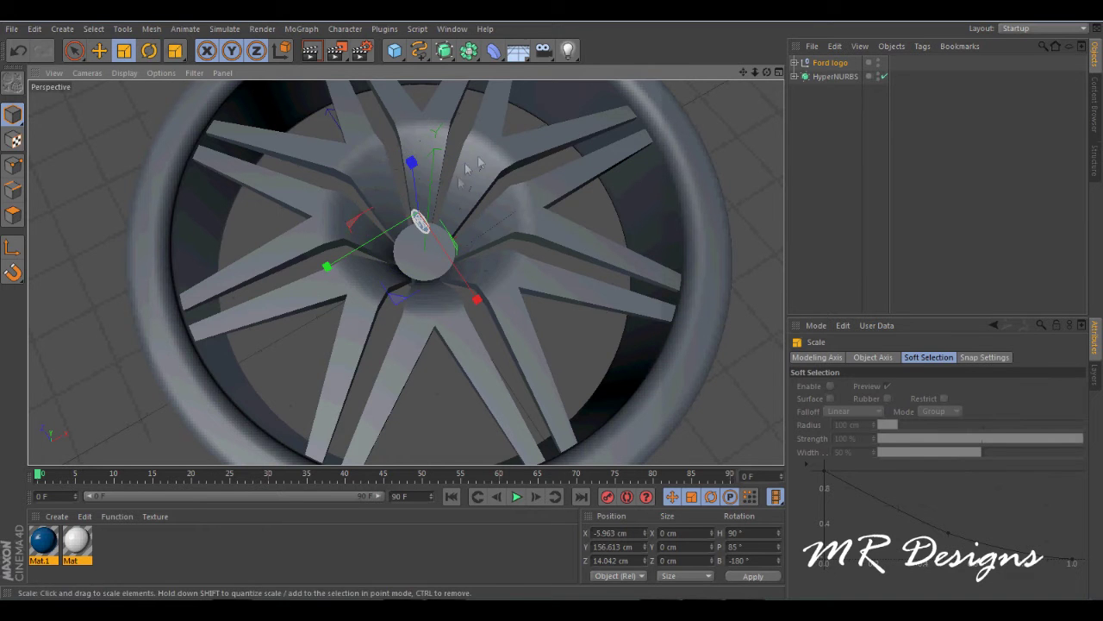
{"action": "left_click_drag", "start_coordinate": [739, 115], "coordinate": [535, 138], "text": "alt"}
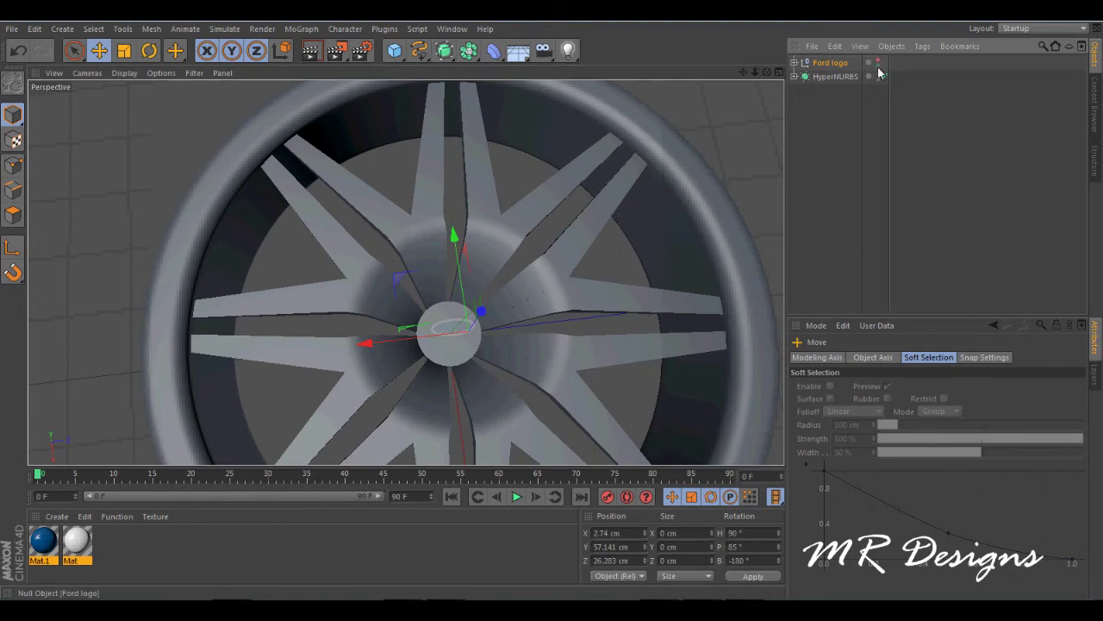
{"action": "left_click_drag", "start_coordinate": [755, 71], "coordinate": [724, 77]}
{"action": "left_click_drag", "start_coordinate": [394, 50], "coordinate": [452, 73]}
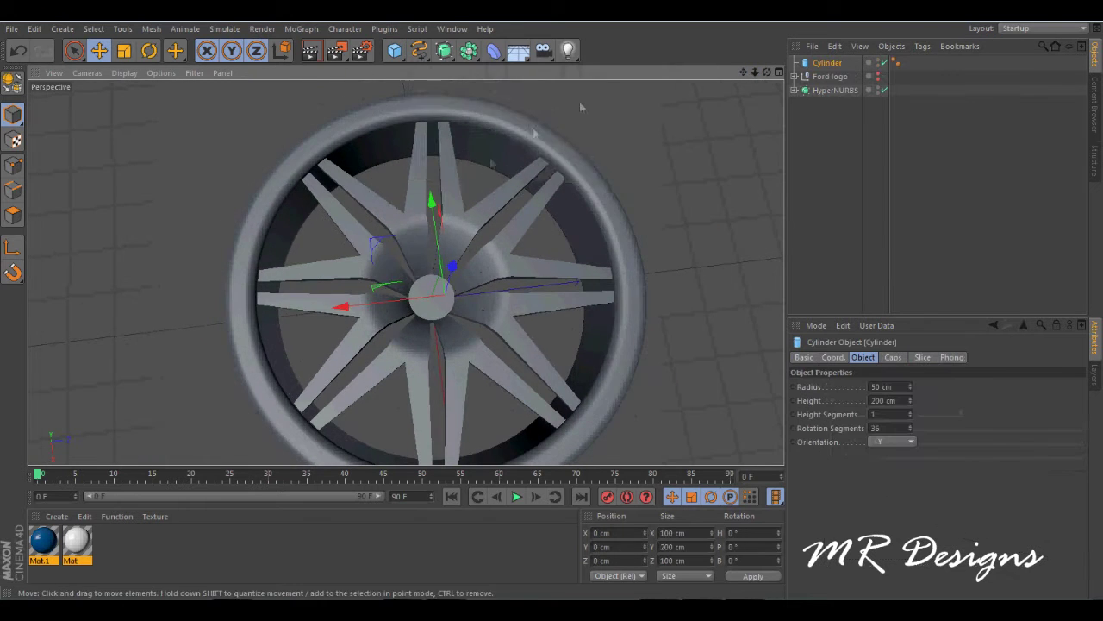
{"action": "scroll", "coordinate": [419, 263], "scroll_direction": "up", "scroll_amount": 5}
{"action": "left_click_drag", "start_coordinate": [874, 386], "coordinate": [870, 385]}
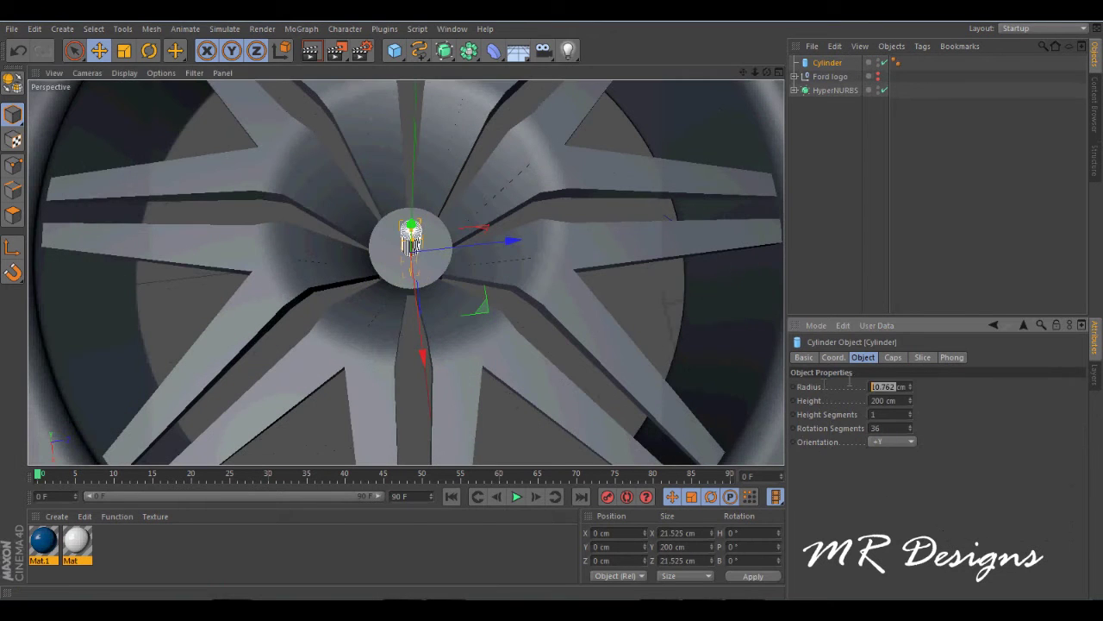
{"action": "left_click_drag", "start_coordinate": [755, 71], "coordinate": [724, 95]}
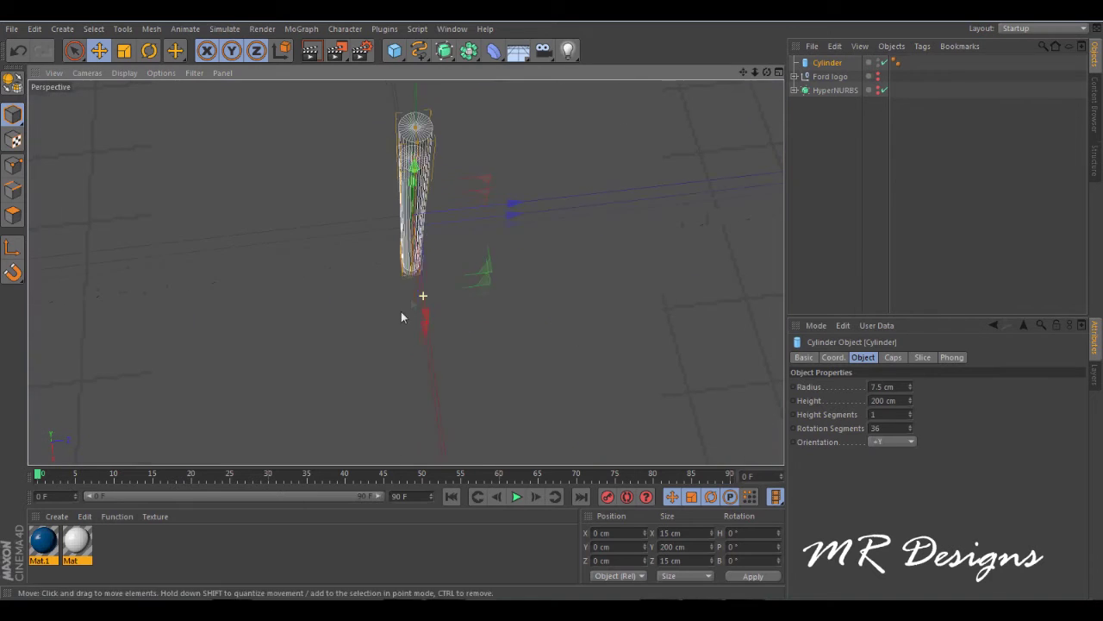
Cap the pole with a short filleted cylinder and group both under a null named Schroef gat
{"action": "left_click_drag", "start_coordinate": [394, 50], "coordinate": [646, 70]}
{"action": "mouse_move", "coordinate": [406, 209]}
{"action": "left_mouse_down"}
{"action": "mouse_move", "coordinate": [405, 355]}
{"action": "mouse_move", "coordinate": [414, 178]}
{"action": "left_mouse_up"}
{"action": "mouse_move", "coordinate": [492, 247]}
{"action": "left_mouse_down"}
{"action": "mouse_move", "coordinate": [424, 250]}
{"action": "mouse_move", "coordinate": [406, 233]}
{"action": "left_mouse_up"}
{"action": "left_click", "coordinate": [893, 357]}
{"action": "left_click", "coordinate": [838, 416]}
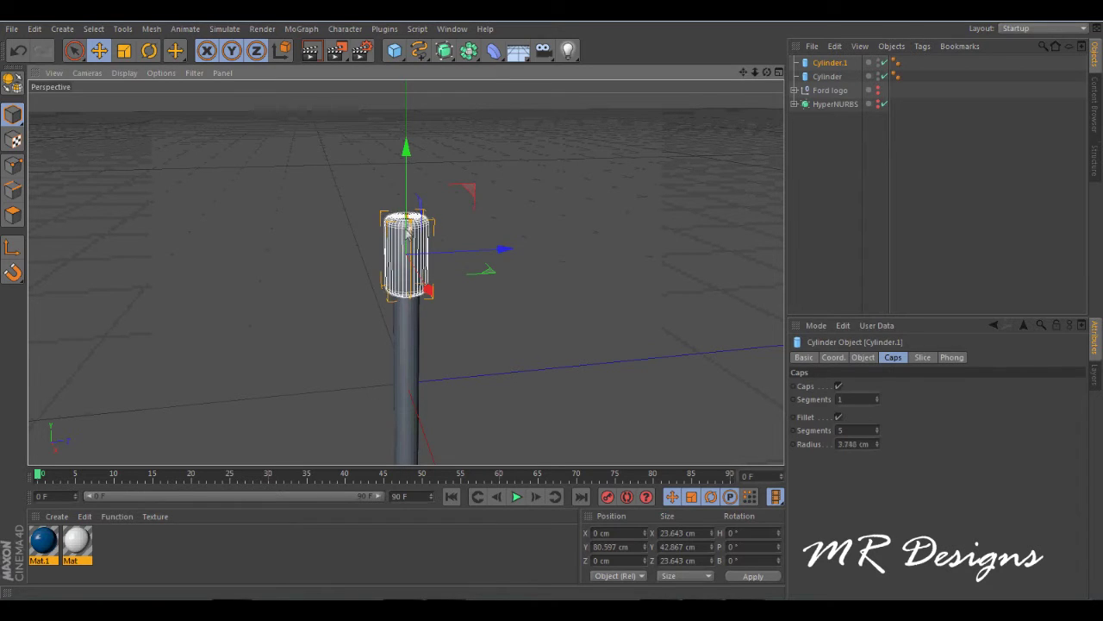
{"action": "left_click", "coordinate": [406, 345]}
{"action": "left_click_drag", "start_coordinate": [530, 152], "coordinate": [461, 193], "text": "alt"}
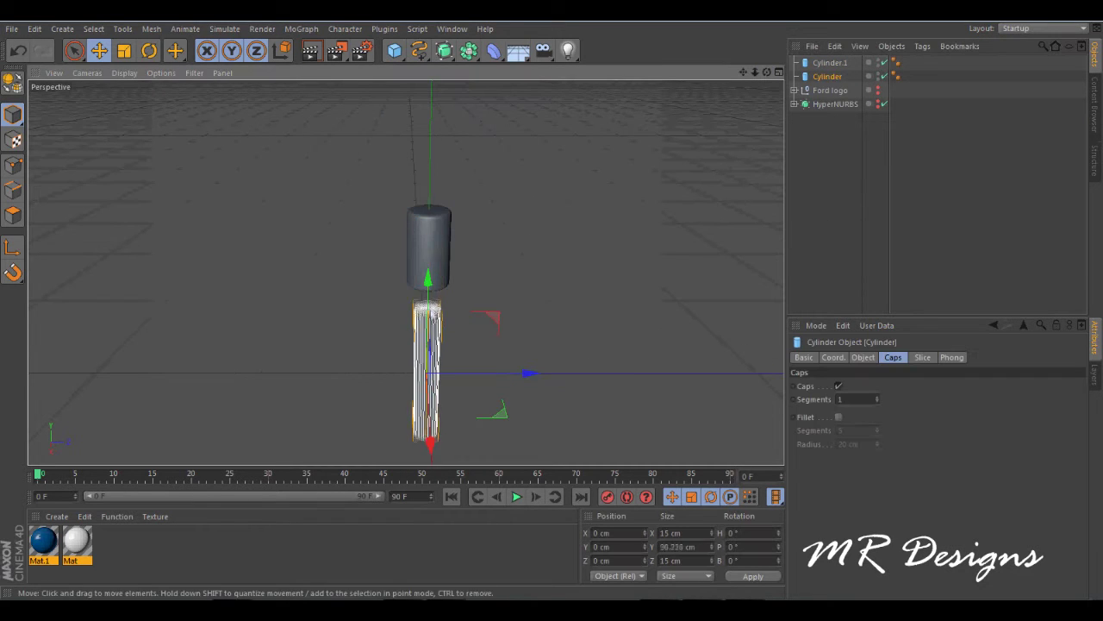
{"action": "right_click", "coordinate": [828, 69]}
{"action": "left_click", "coordinate": [862, 382]}
{"action": "type", "text": "Schroef gat"}
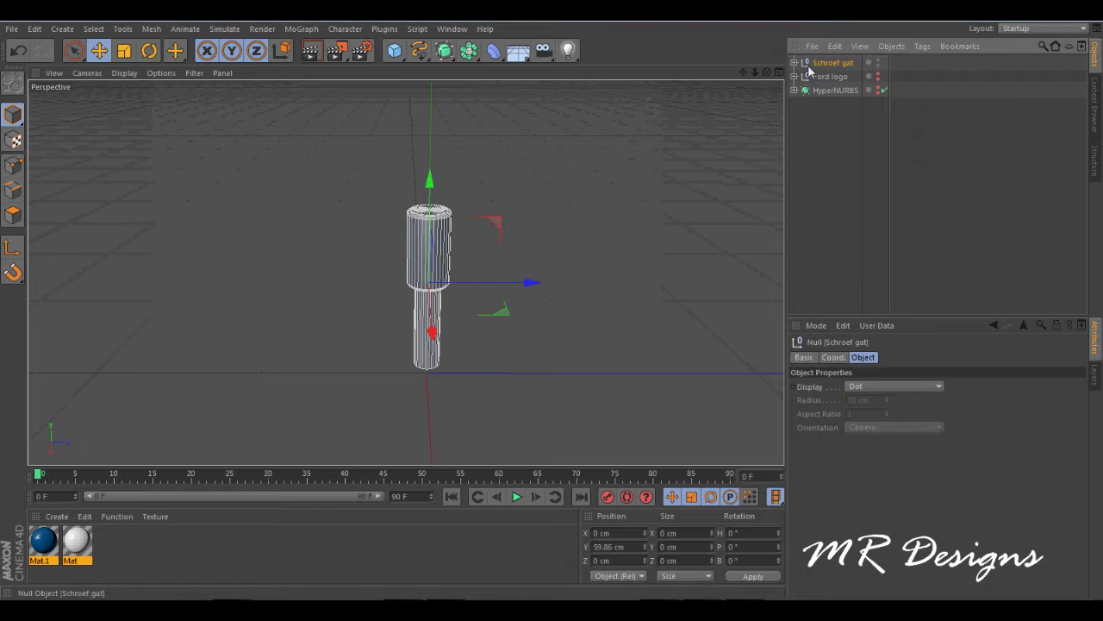
Add a Boole object and switch to the top view of the wheel
{"action": "left_click", "coordinate": [469, 50]}
{"action": "left_click", "coordinate": [513, 118]}
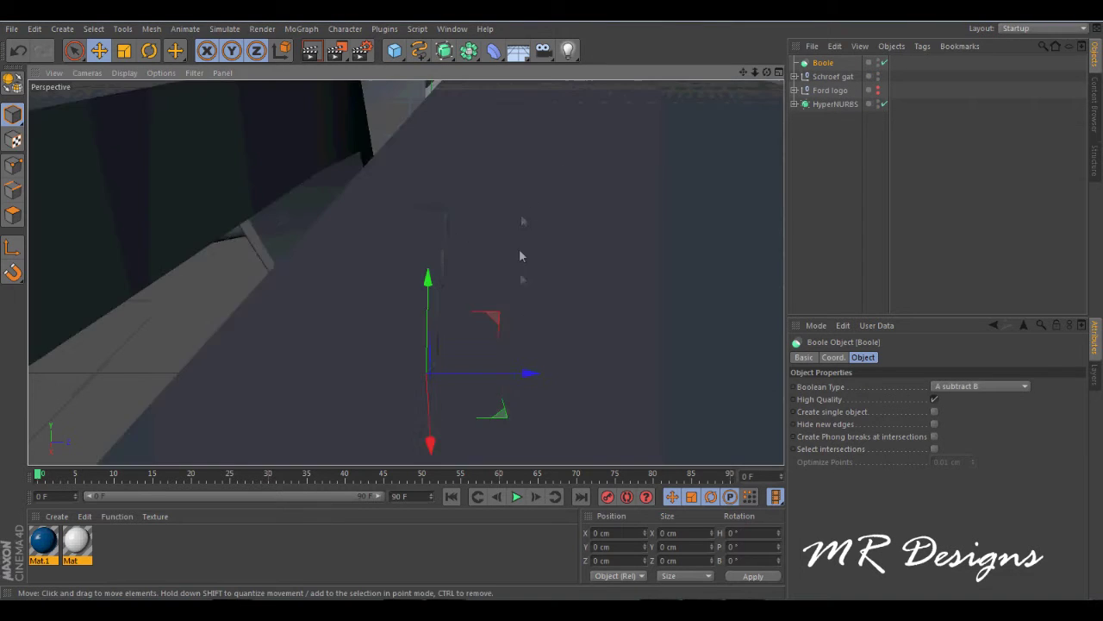
{"action": "left_click", "coordinate": [833, 76]}
{"action": "mouse_move", "coordinate": [406, 270]}
{"action": "left_mouse_down", "text": "alt"}
{"action": "mouse_move", "coordinate": [515, 182]}
{"action": "mouse_move", "coordinate": [468, 172]}
{"action": "left_mouse_up", "text": "alt"}
{"action": "key", "text": "F2"}
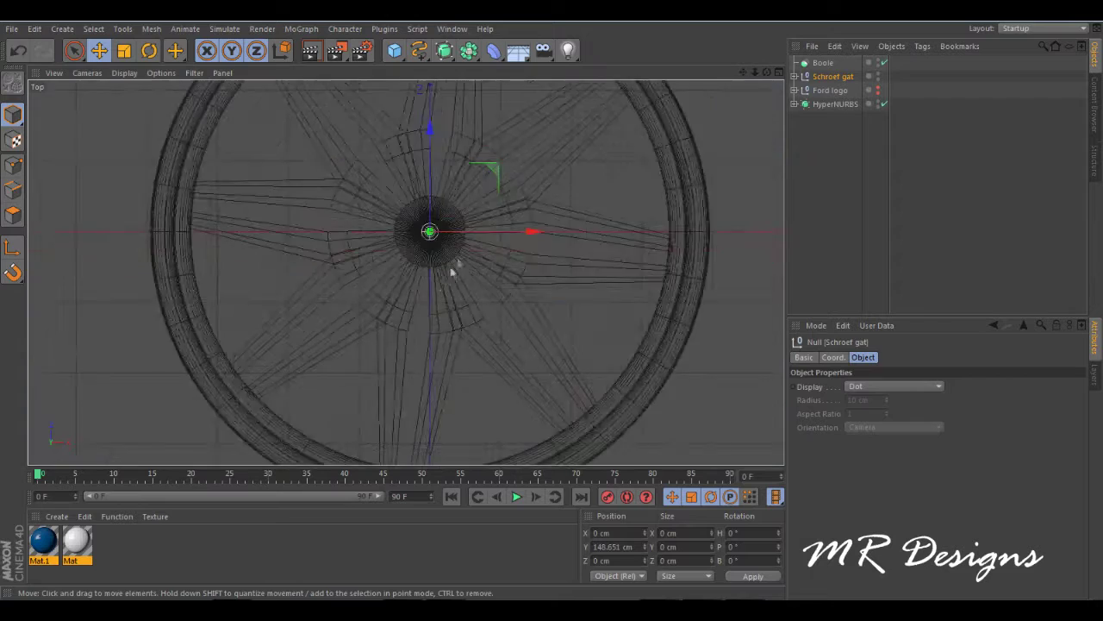
{"action": "scroll", "coordinate": [426, 209], "scroll_direction": "up", "scroll_amount": 3}
Array the Schroef gat group into 4 copies at 31 cm radius around the hub
{"action": "left_click", "coordinate": [469, 50]}
{"action": "left_click_drag", "start_coordinate": [832, 90], "coordinate": [821, 63]}
{"action": "left_click_drag", "start_coordinate": [904, 390], "coordinate": [904, 413]}
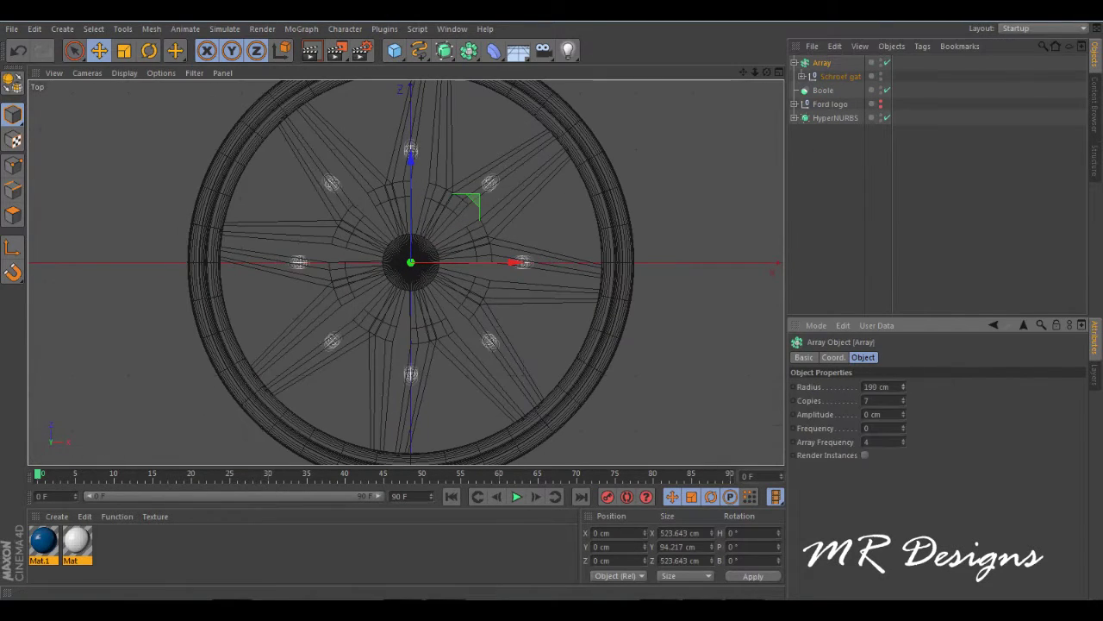
{"action": "scroll", "coordinate": [411, 263], "scroll_direction": "up", "scroll_amount": 3}
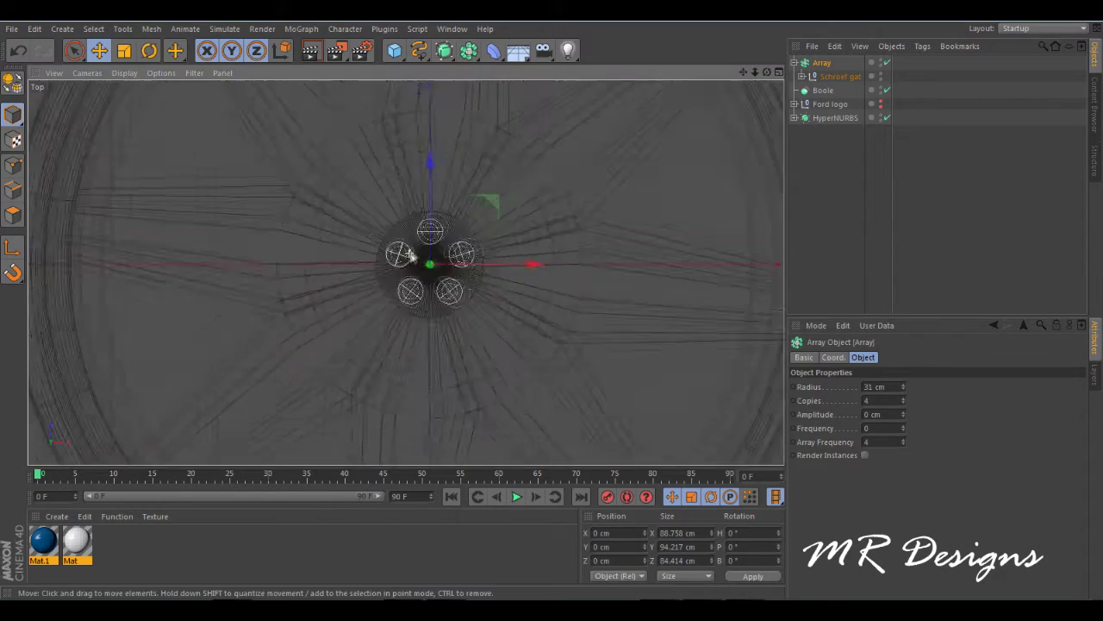
{"action": "scroll", "coordinate": [412, 263], "scroll_direction": "up", "scroll_amount": 3}
{"action": "left_click_drag", "start_coordinate": [904, 390], "coordinate": [905, 382]}
{"action": "left_click", "coordinate": [829, 104]}
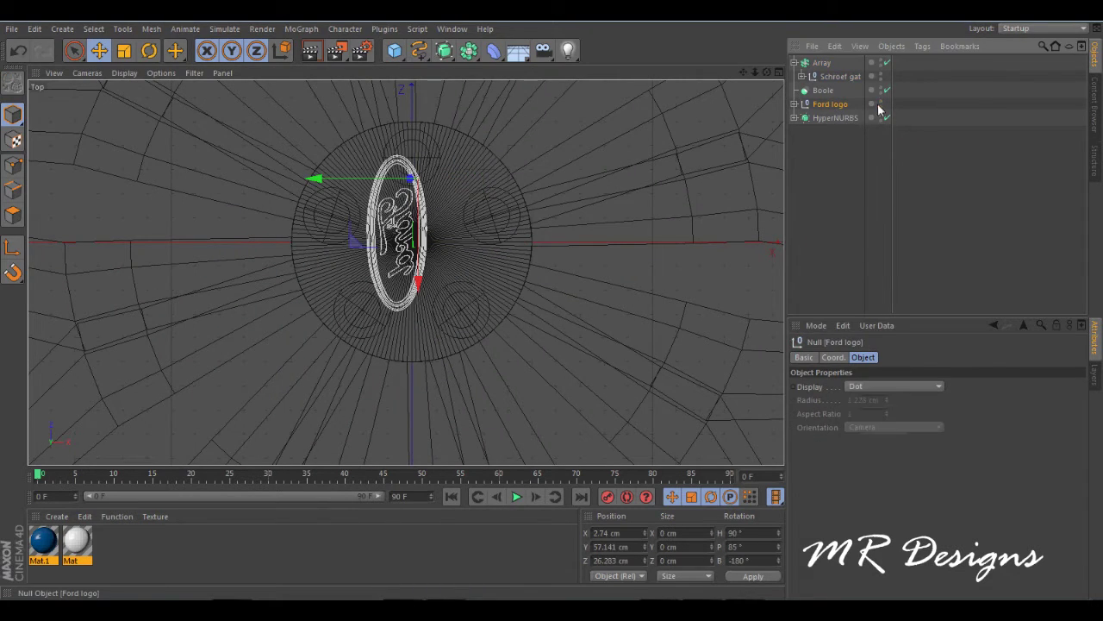
Rotate the Ford logo into orientation and move it to the hub centre
{"action": "key", "text": "r"}
{"action": "left_click_drag", "start_coordinate": [443, 122], "coordinate": [471, 157]}
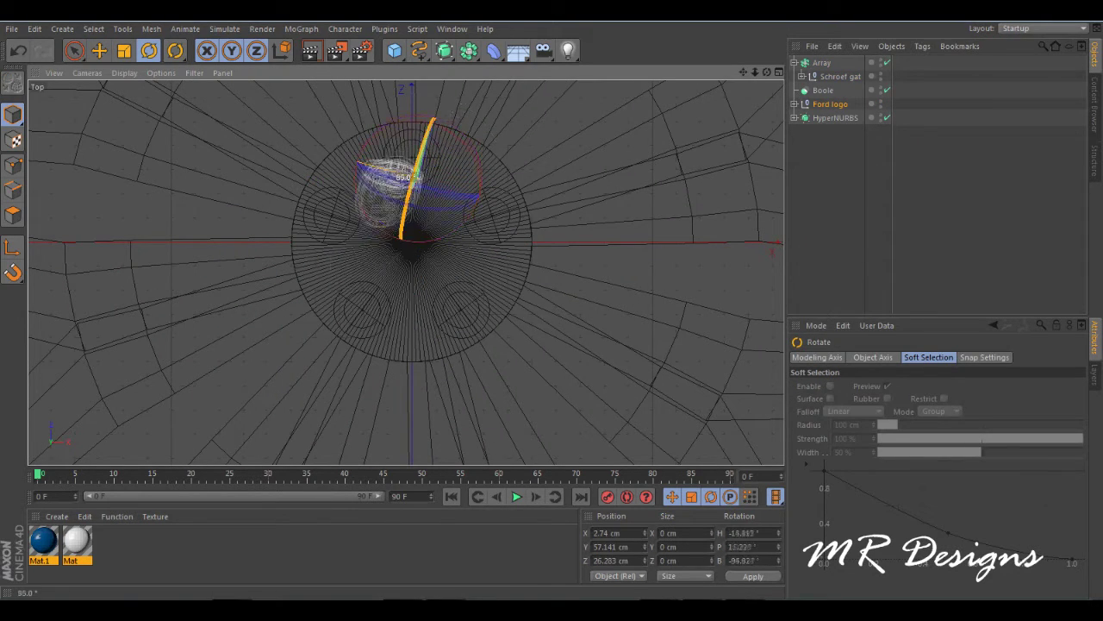
{"action": "left_click_drag", "start_coordinate": [428, 128], "coordinate": [405, 129]}
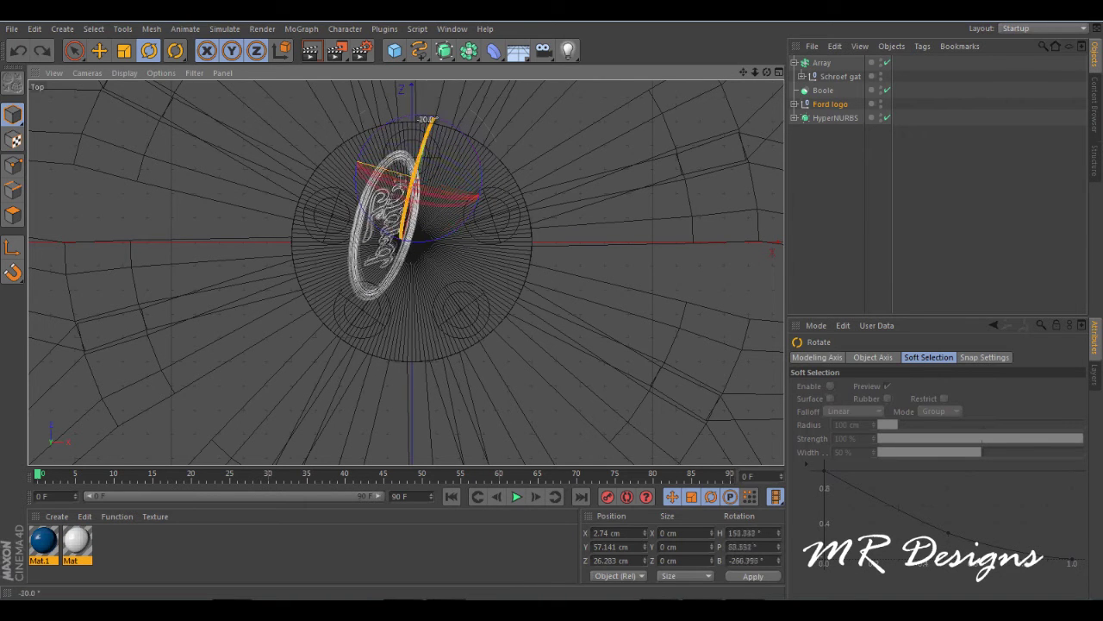
{"action": "mouse_move", "coordinate": [312, 433]}
{"action": "left_mouse_down"}
{"action": "mouse_move", "coordinate": [417, 162]}
{"action": "mouse_move", "coordinate": [457, 207]}
{"action": "left_mouse_up"}
{"action": "key", "text": "e"}
{"action": "left_click_drag", "start_coordinate": [473, 135], "coordinate": [418, 202]}
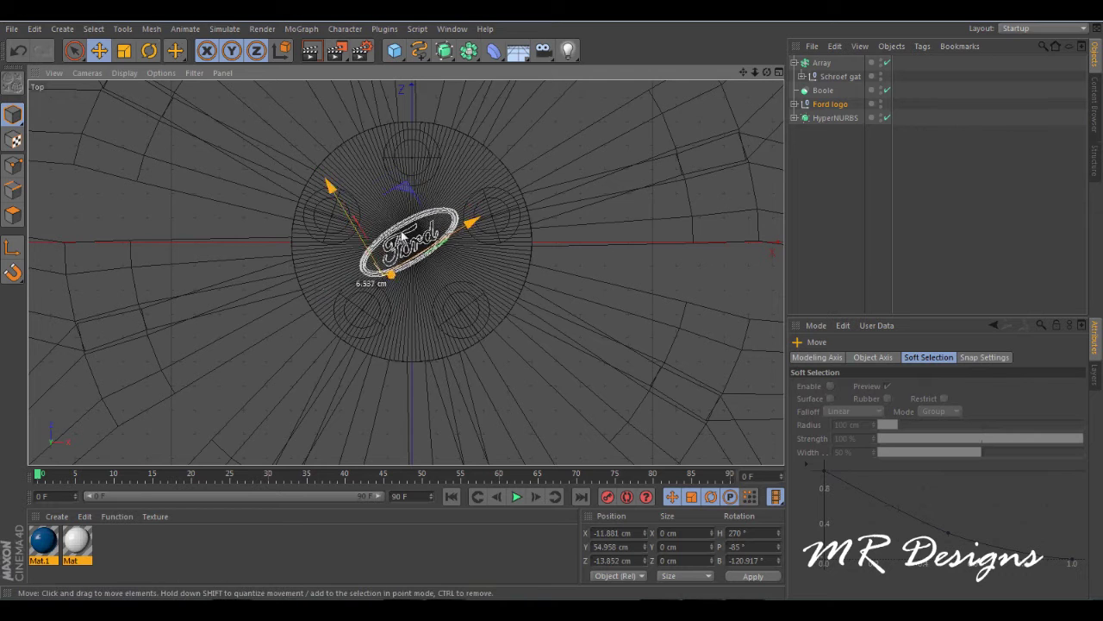
{"action": "key", "text": "F1"}
{"action": "left_click_drag", "start_coordinate": [422, 289], "coordinate": [415, 332]}
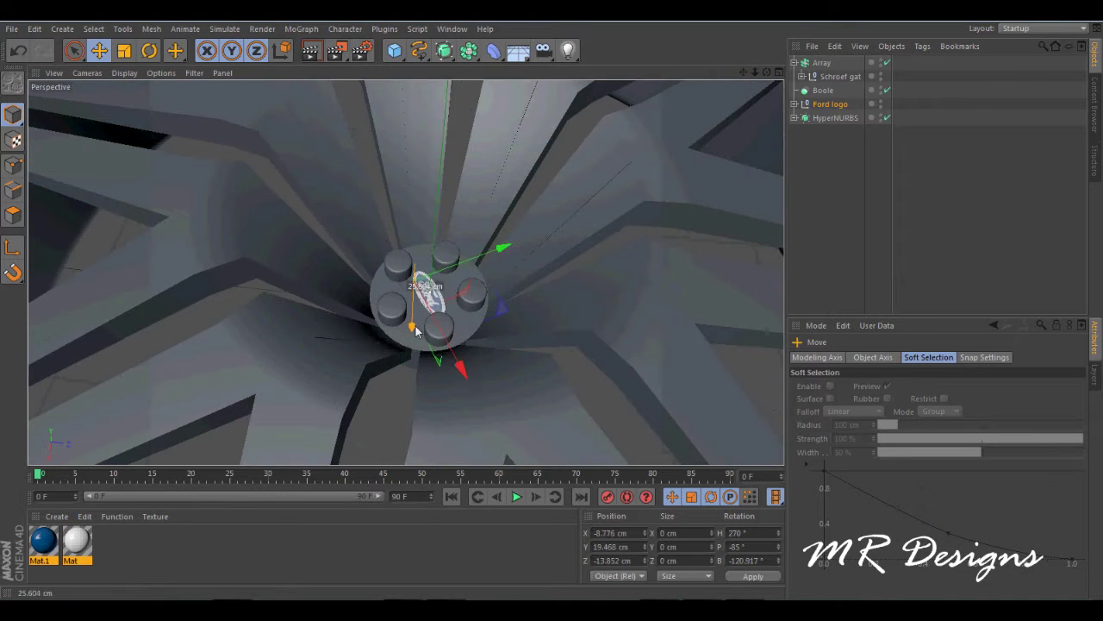
Nest the HyperNURBS rim and Schroeven bolt array under the Boole and preview-render the wheel
{"action": "left_click", "coordinate": [821, 62]}
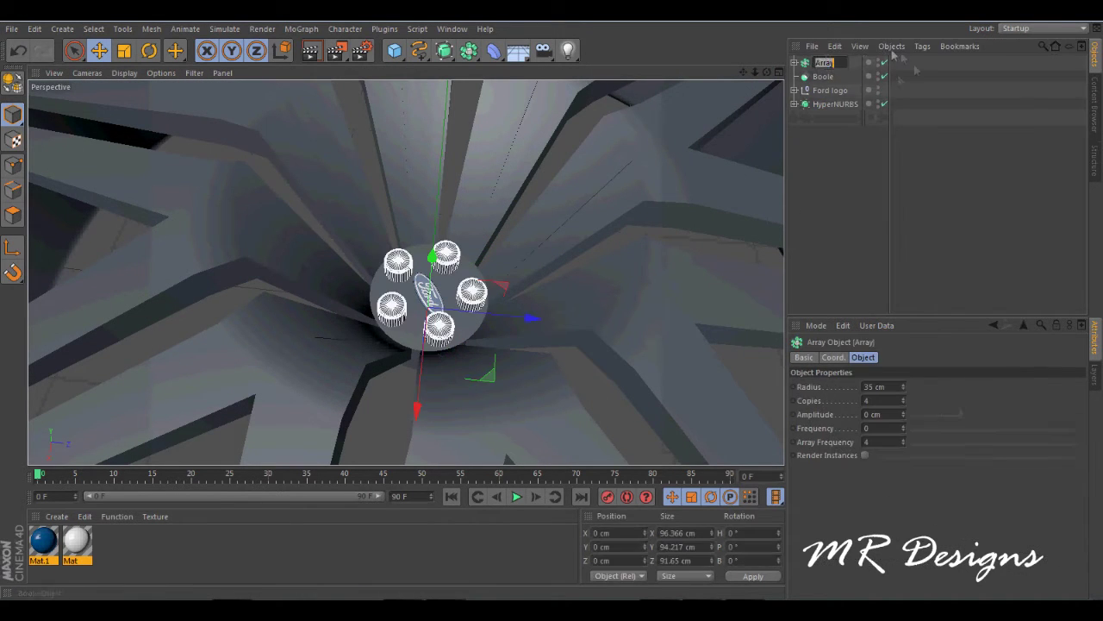
{"action": "type", "text": "Schroeven"}
{"action": "left_click_drag", "start_coordinate": [844, 104], "coordinate": [823, 76]}
{"action": "scroll", "coordinate": [404, 271], "scroll_direction": "down", "scroll_amount": 3}
{"action": "scroll", "coordinate": [406, 271], "scroll_direction": "down", "scroll_amount": 3}
{"action": "scroll", "coordinate": [406, 271], "scroll_direction": "down", "scroll_amount": 2}
{"action": "scroll", "coordinate": [406, 270], "scroll_direction": "down", "scroll_amount": 2}
{"action": "left_click", "coordinate": [310, 50]}
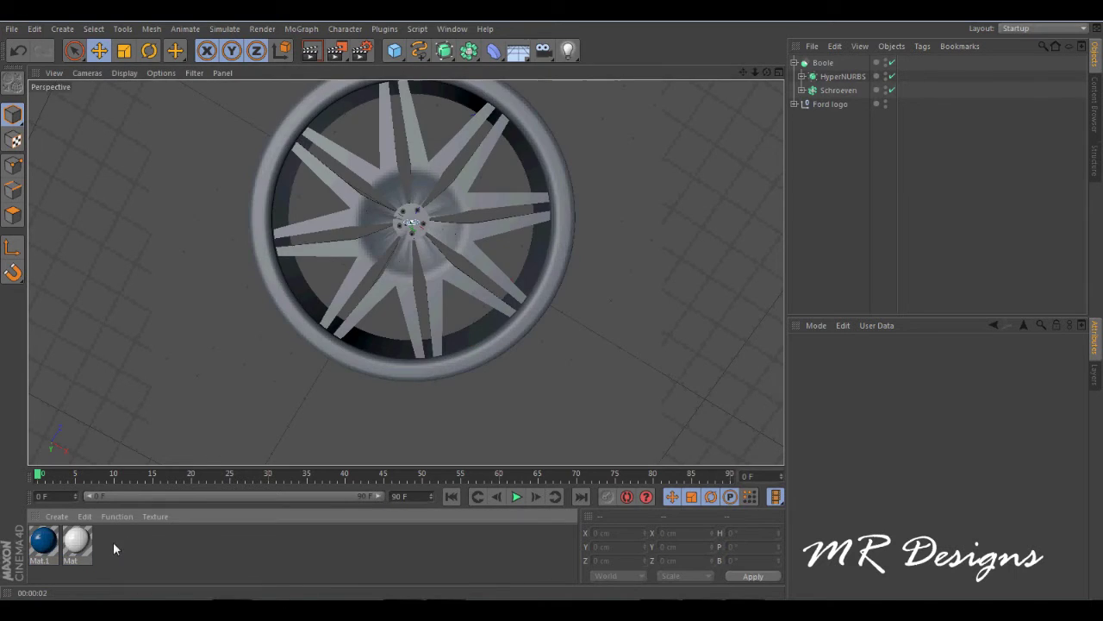
{"action": "double_click", "coordinate": [113, 541]}
Open Mat.2 and enable reflection at 28% brightness
{"action": "double_click", "coordinate": [113, 541]}
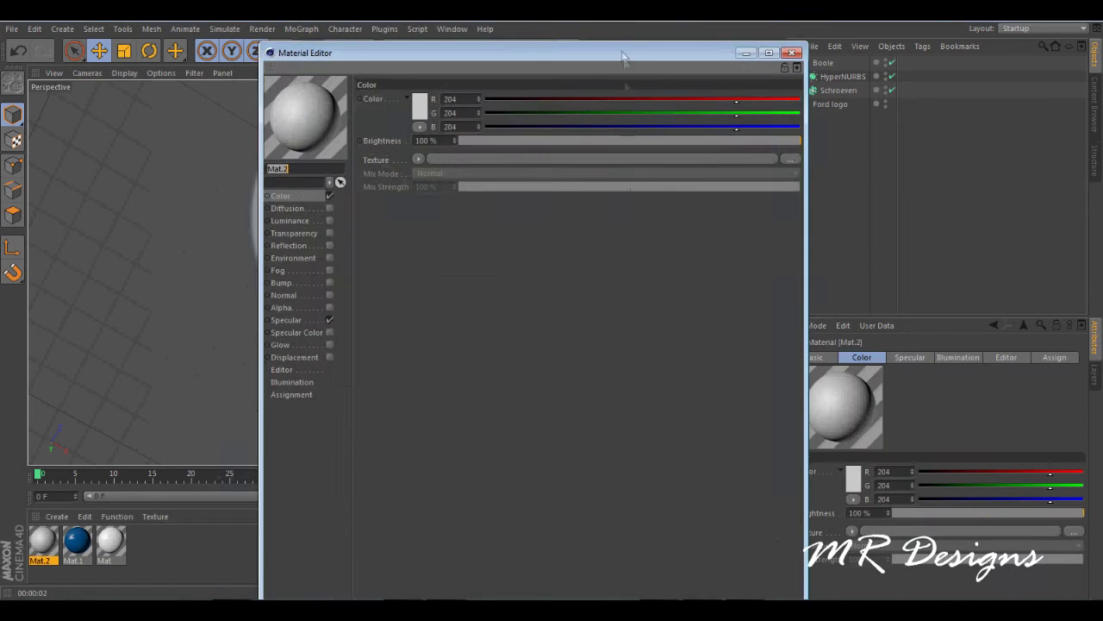
{"action": "left_click_drag", "start_coordinate": [491, 37], "coordinate": [458, 36]}
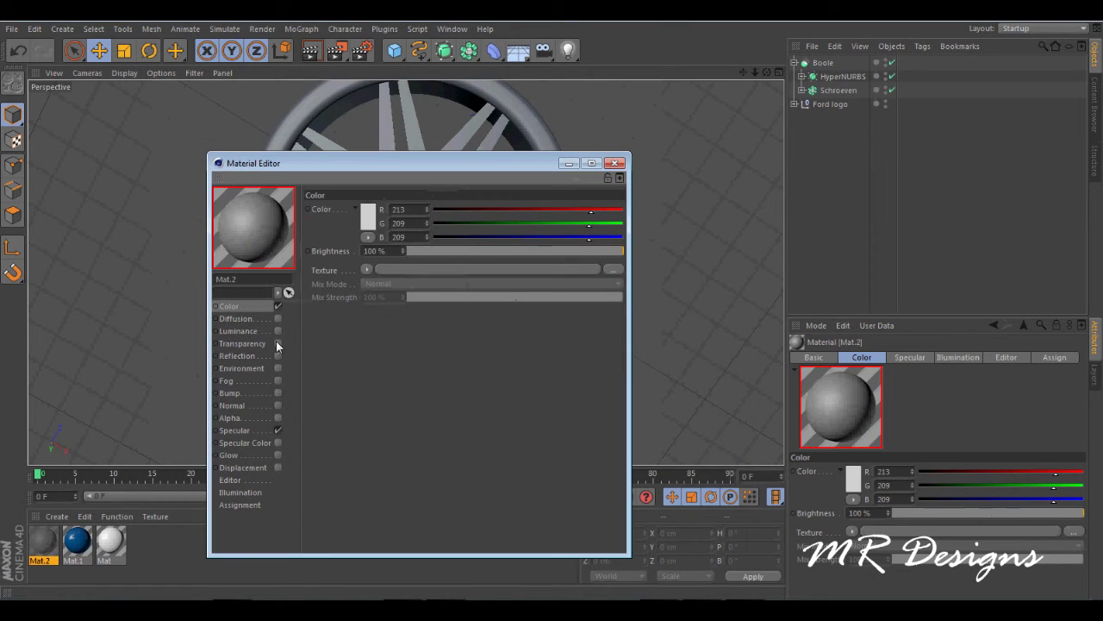
{"action": "left_click", "coordinate": [277, 355]}
{"action": "left_click_drag", "start_coordinate": [620, 250], "coordinate": [469, 249]}
{"action": "left_click", "coordinate": [245, 430]}
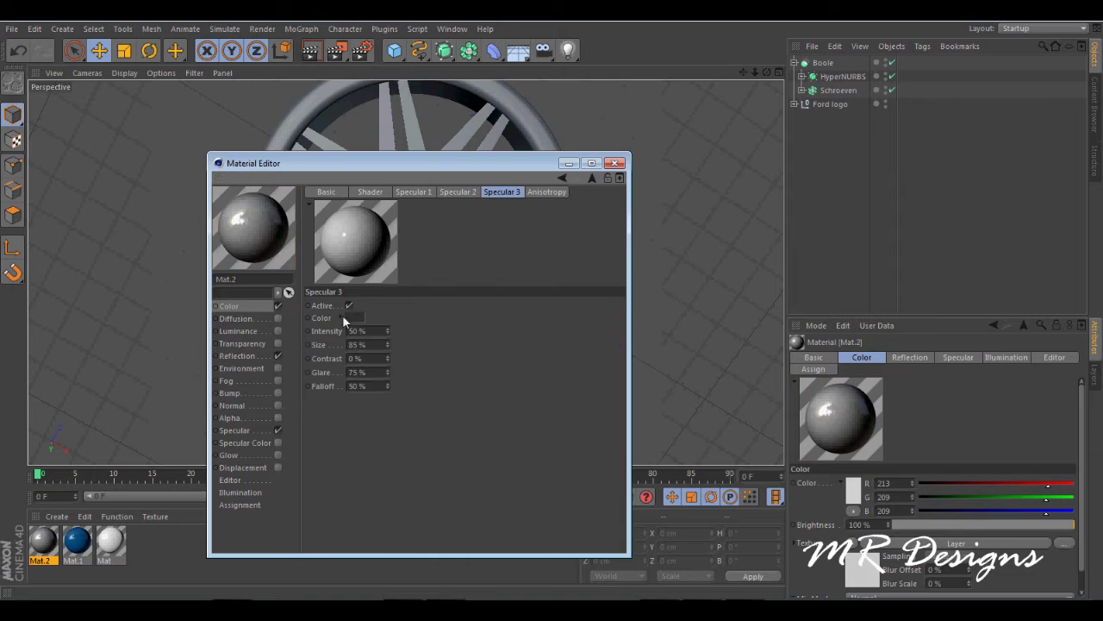
Turn on anisotropic highlights with Radial Planar projection
{"action": "left_click", "coordinate": [374, 306]}
{"action": "left_click", "coordinate": [405, 318]}
{"action": "left_click", "coordinate": [421, 399]}
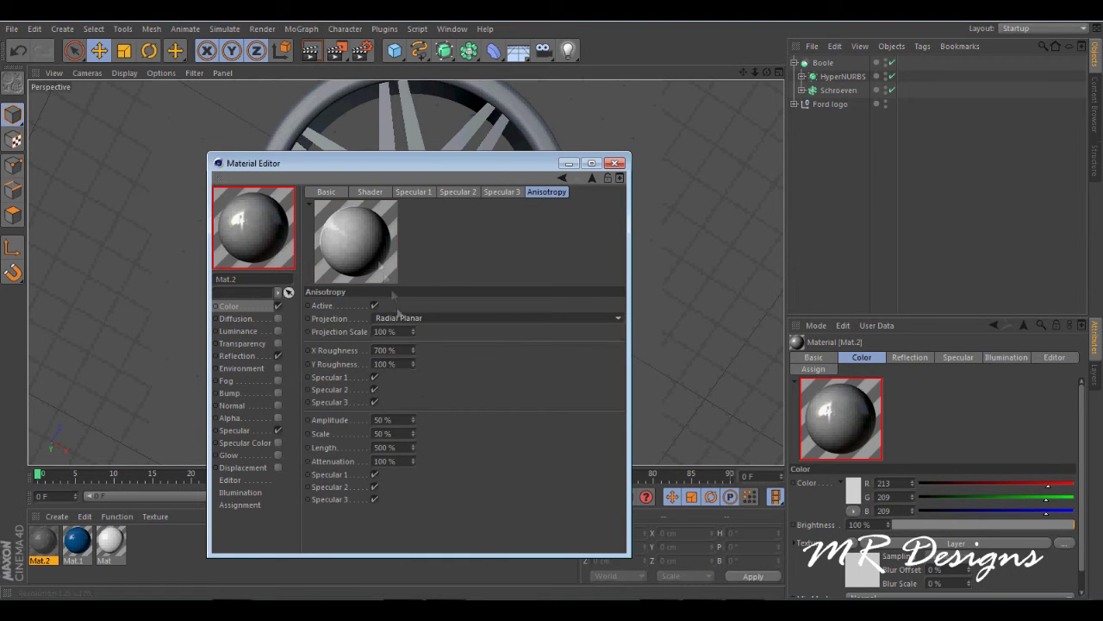
{"action": "left_click", "coordinate": [234, 430]}
Enable Specular Color and add a Layer shader with a coloured shader inside
{"action": "left_click", "coordinate": [245, 442]}
{"action": "left_click", "coordinate": [362, 269]}
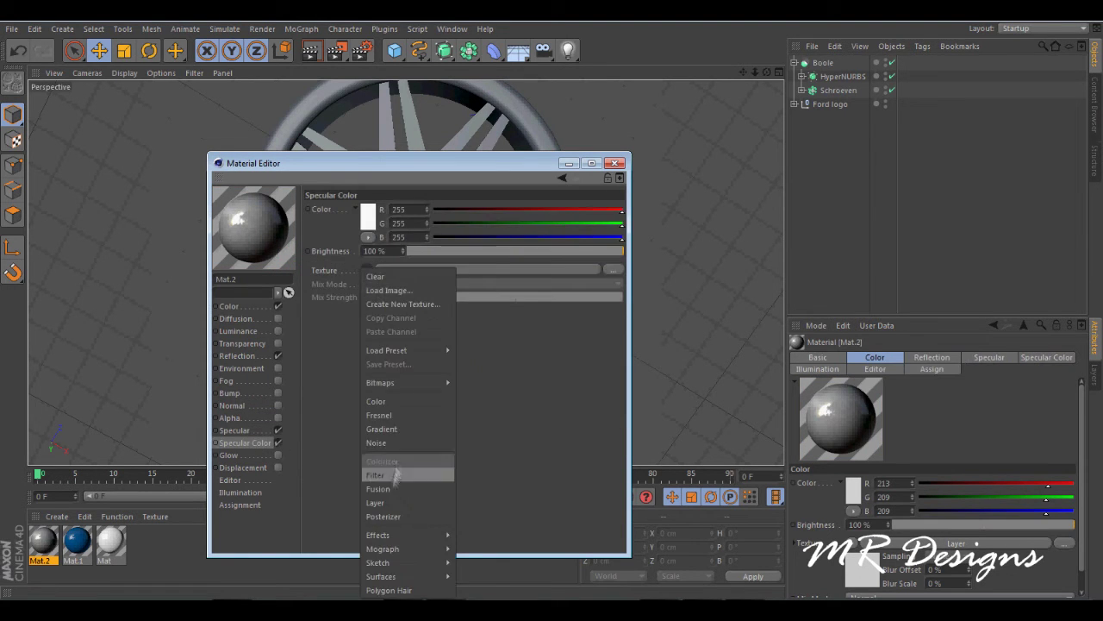
{"action": "left_click", "coordinate": [406, 463]}
{"action": "left_click", "coordinate": [483, 268]}
{"action": "left_click", "coordinate": [382, 319]}
{"action": "left_click", "coordinate": [509, 478]}
{"action": "left_click", "coordinate": [354, 333]}
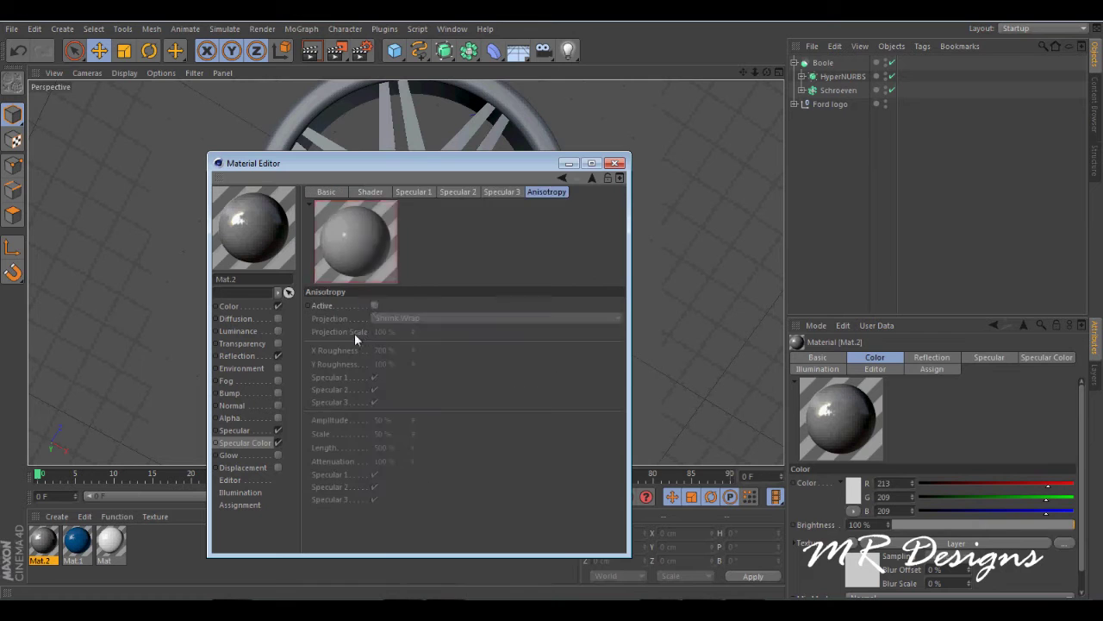
{"action": "left_click", "coordinate": [359, 193]}
{"action": "left_click", "coordinate": [367, 317]}
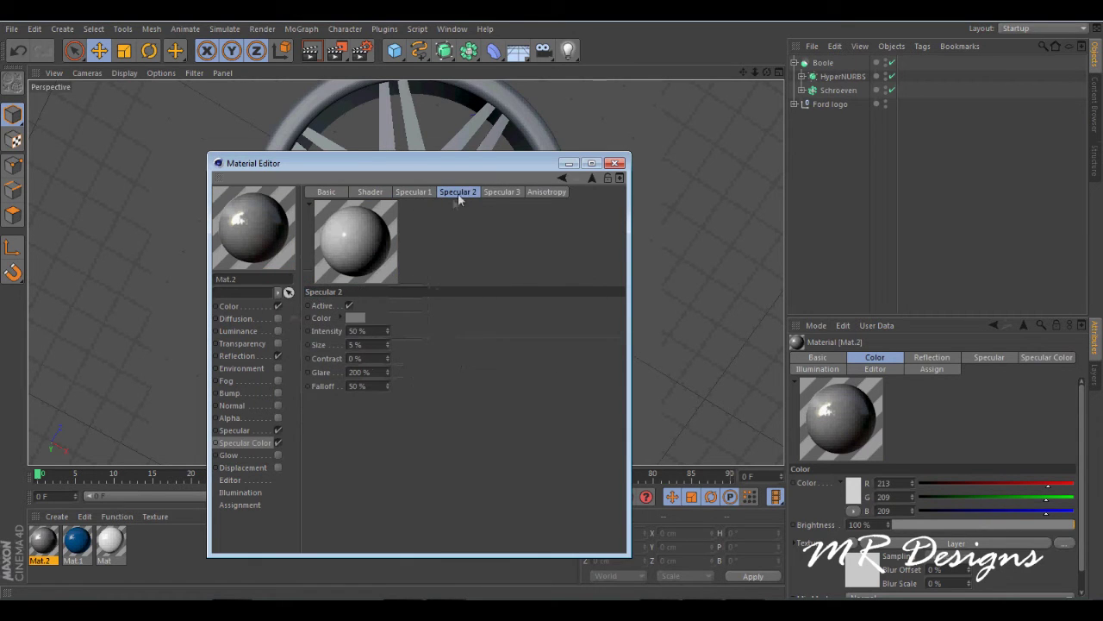
Review the specular highlight, 700% X-roughness anisotropy and colour channel settings
{"action": "left_click", "coordinate": [502, 191]}
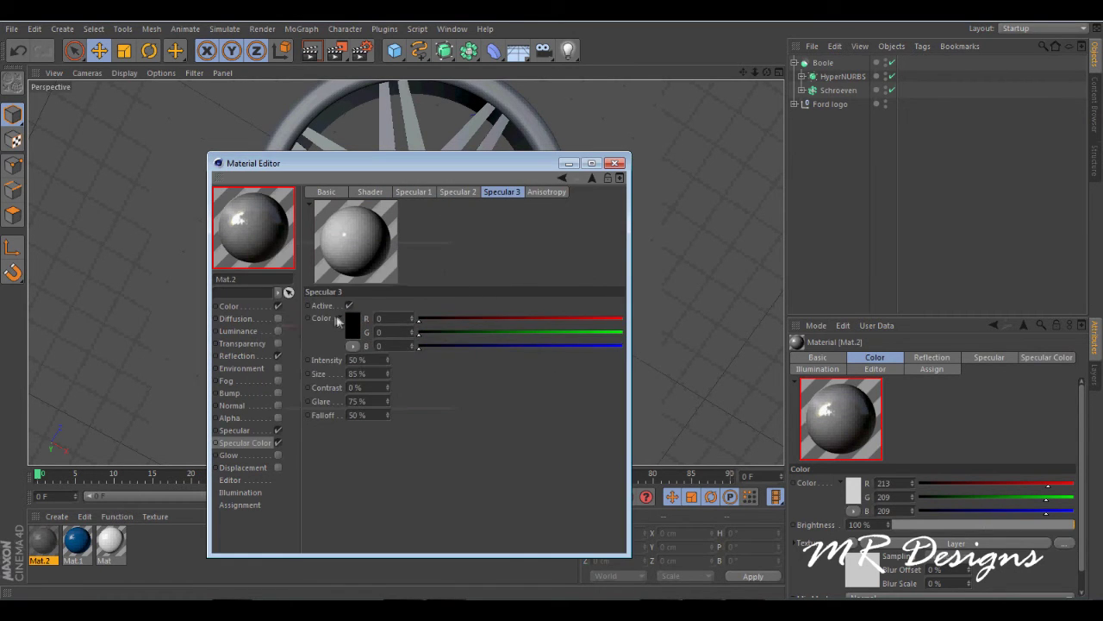
{"action": "left_click", "coordinate": [546, 191]}
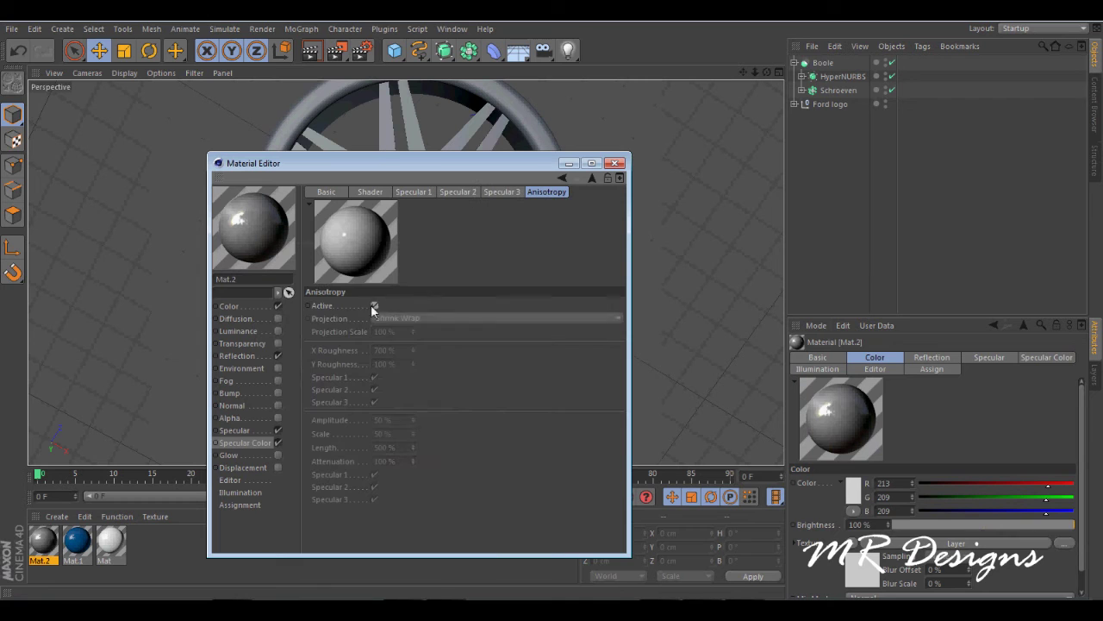
{"action": "left_click", "coordinate": [254, 308]}
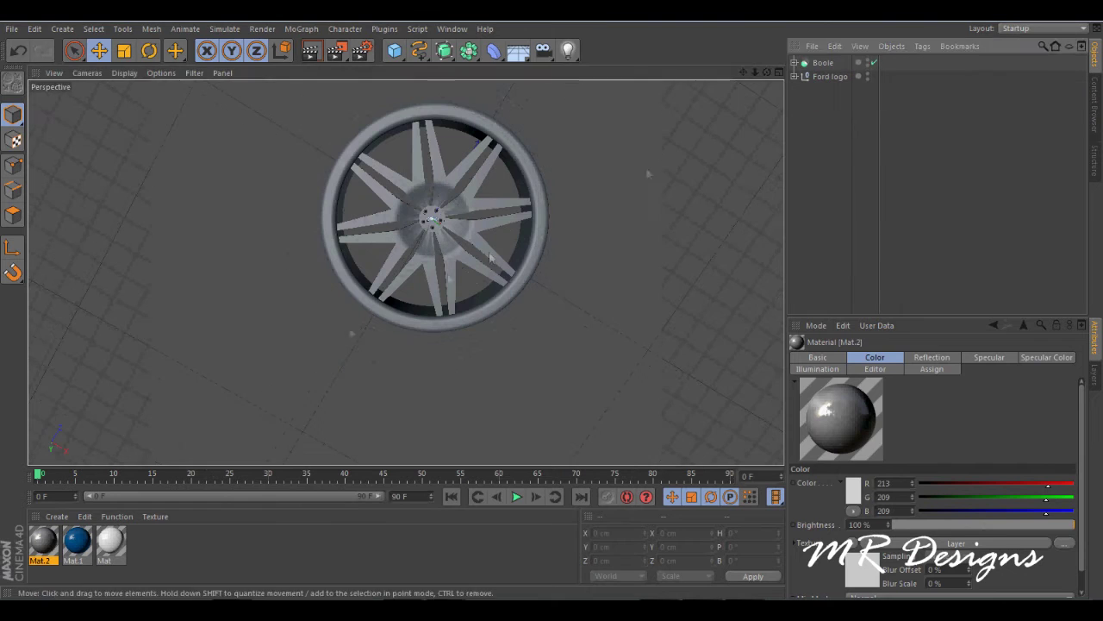
Set the render settings to save output images in JPEG format
{"action": "key", "text": "ctrl+b"}
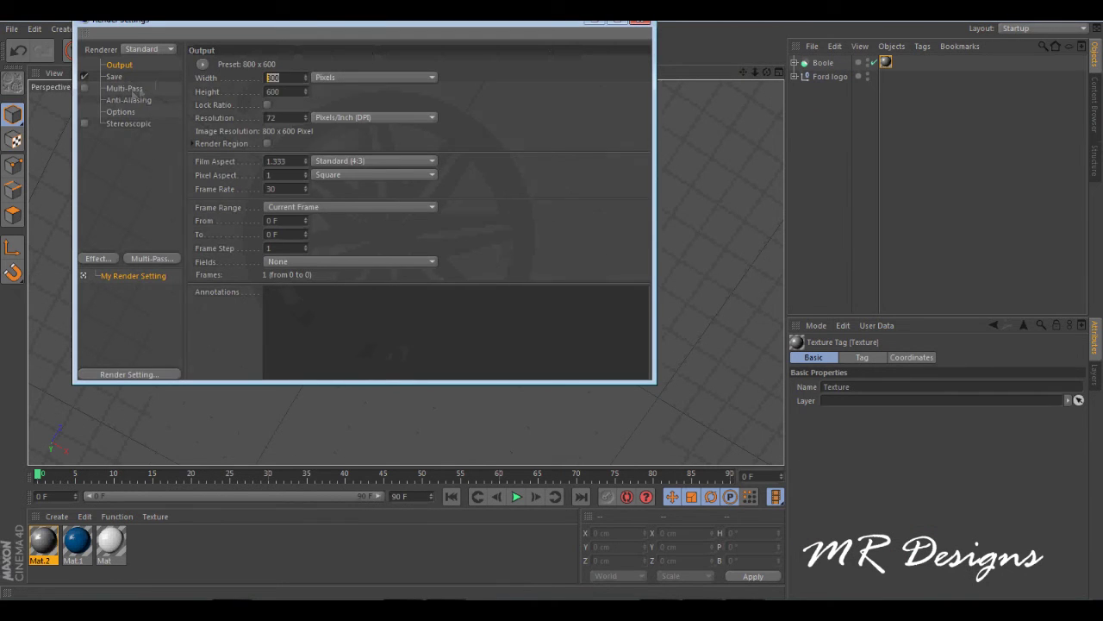
{"action": "left_click", "coordinate": [114, 77]}
{"action": "left_click", "coordinate": [340, 102]}
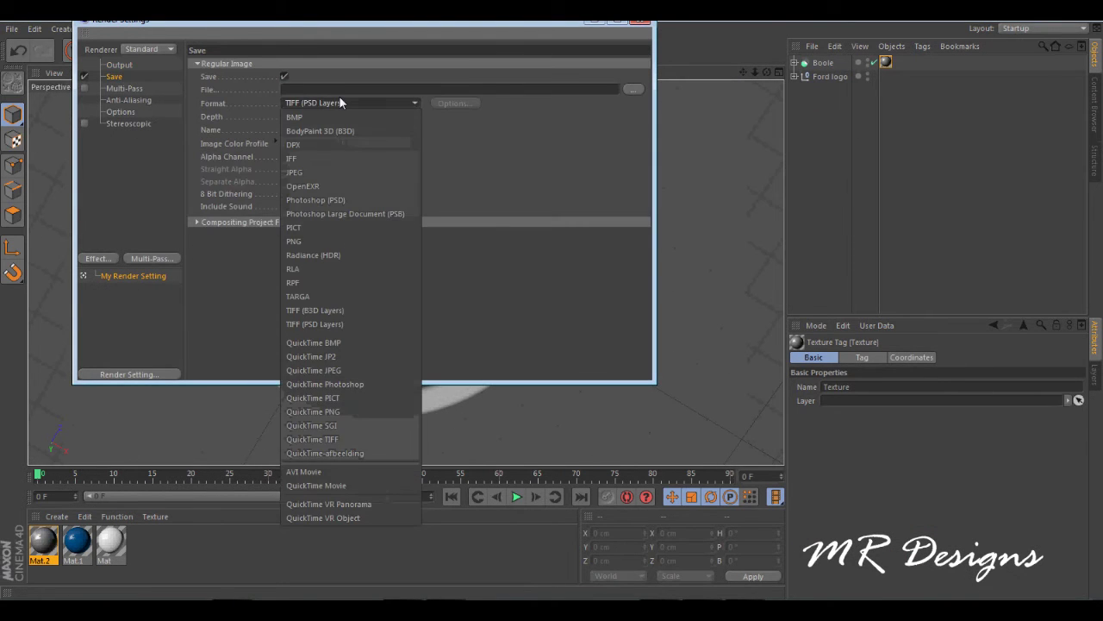
{"action": "left_click", "coordinate": [297, 171]}
{"action": "key", "text": "Escape"}
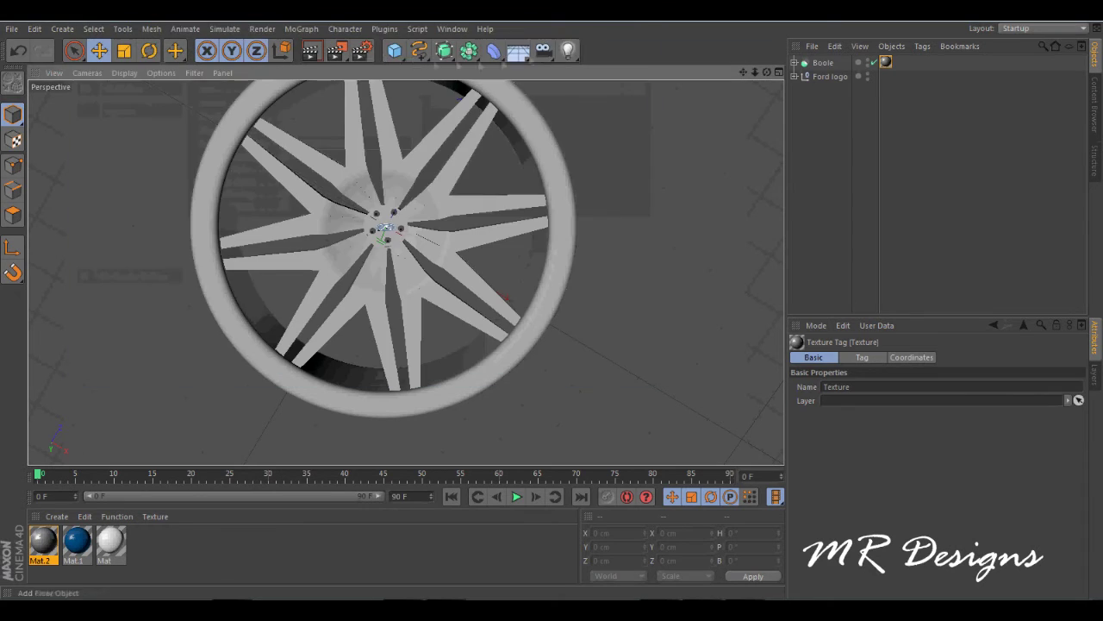
Add a camera and a Physical Sky to the scene for lighting
{"action": "left_click", "coordinate": [543, 50]}
{"action": "left_click_drag", "start_coordinate": [554, 172], "coordinate": [414, 285], "text": "alt"}
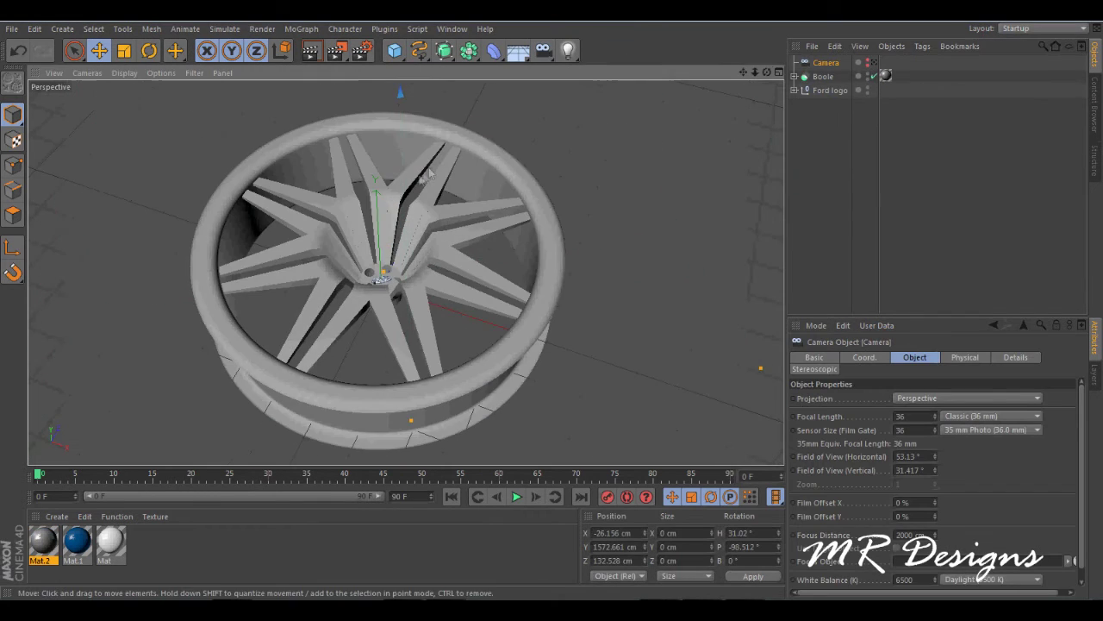
{"action": "scroll", "coordinate": [414, 284], "scroll_direction": "down", "scroll_amount": 3}
{"action": "left_click", "coordinate": [518, 50]}
{"action": "left_click", "coordinate": [741, 74]}
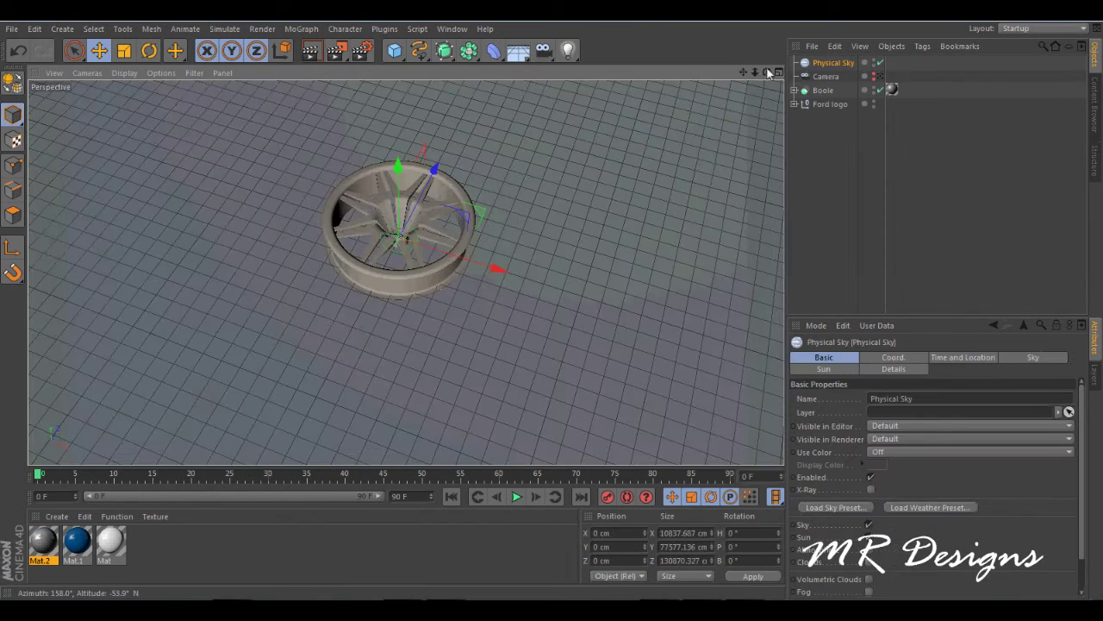
Rotate the Physical Sky to adjust the lighting, then render the wheel to a full-screen Picture Viewer
{"action": "key", "text": "r"}
{"action": "mouse_move", "coordinate": [423, 259]}
{"action": "left_mouse_down"}
{"action": "mouse_move", "coordinate": [412, 202]}
{"action": "mouse_move", "coordinate": [459, 242]}
{"action": "mouse_move", "coordinate": [448, 259]}
{"action": "left_mouse_up"}
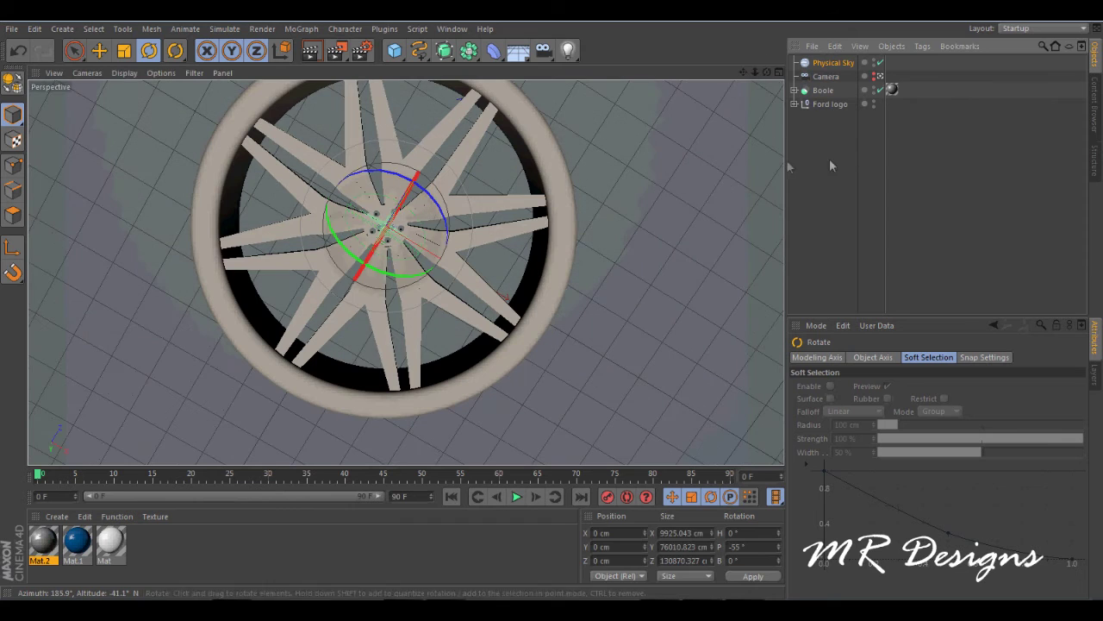
{"action": "left_click_drag", "start_coordinate": [753, 75], "coordinate": [759, 80]}
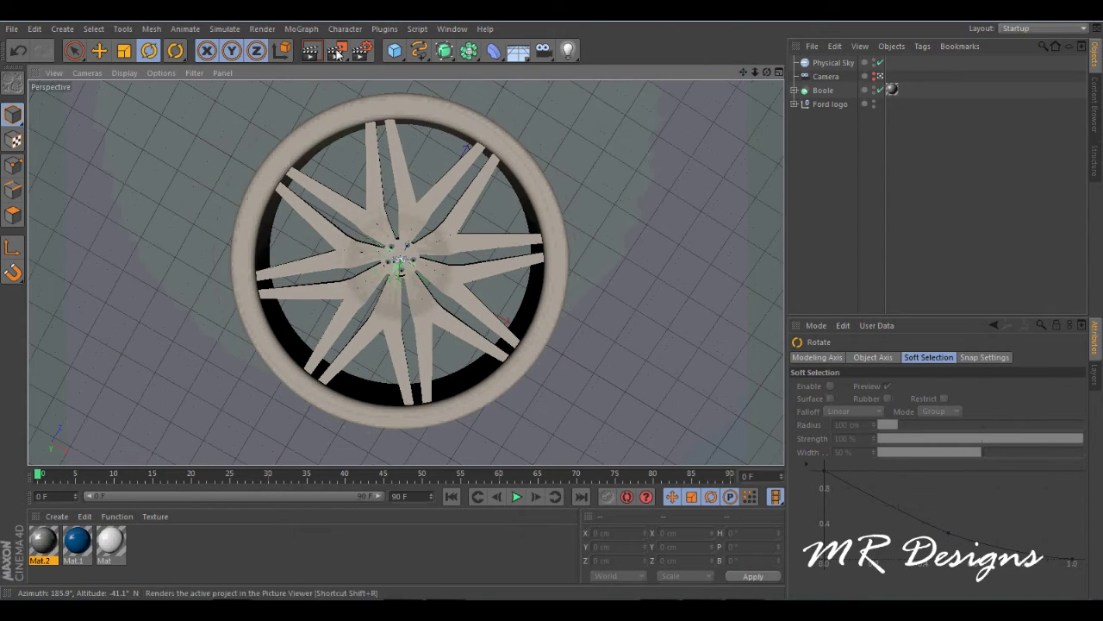
{"action": "key", "text": "shift+r"}
{"action": "left_click", "coordinate": [773, 21]}
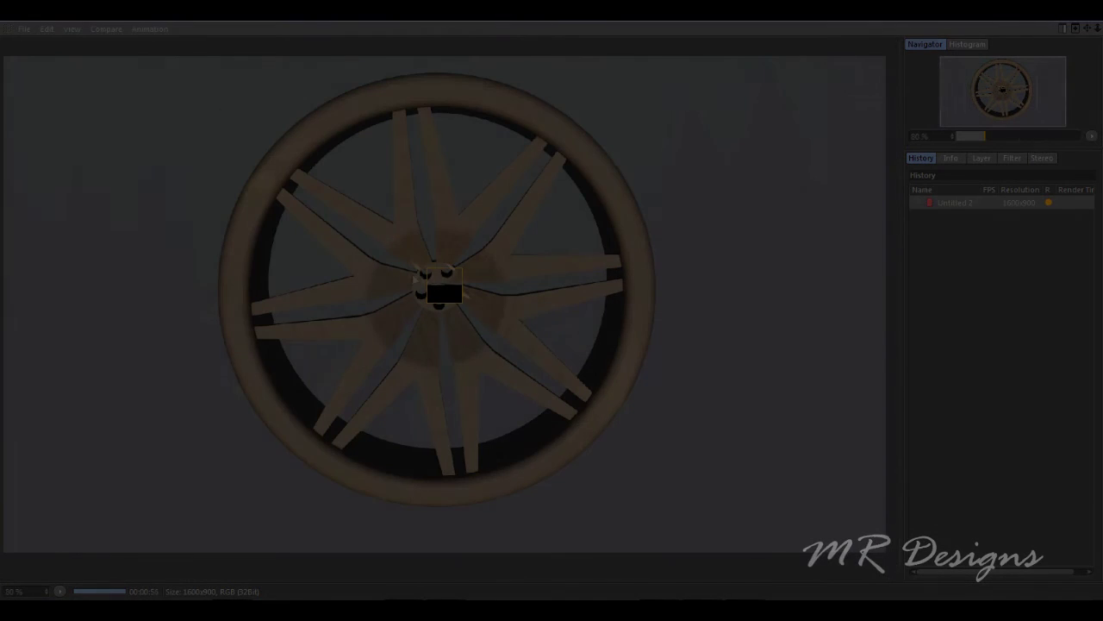
Start saving the finished wheel render as a JPEG still from the Picture Viewer's File menu
{"action": "left_click", "coordinate": [25, 28]}
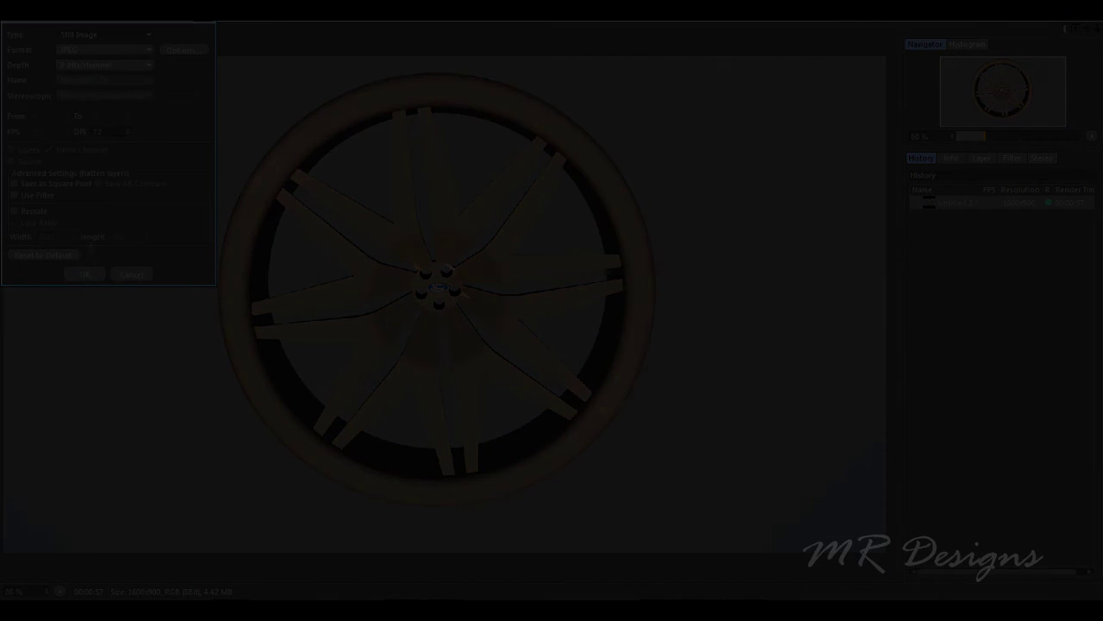
{"action": "left_click", "coordinate": [52, 266]}
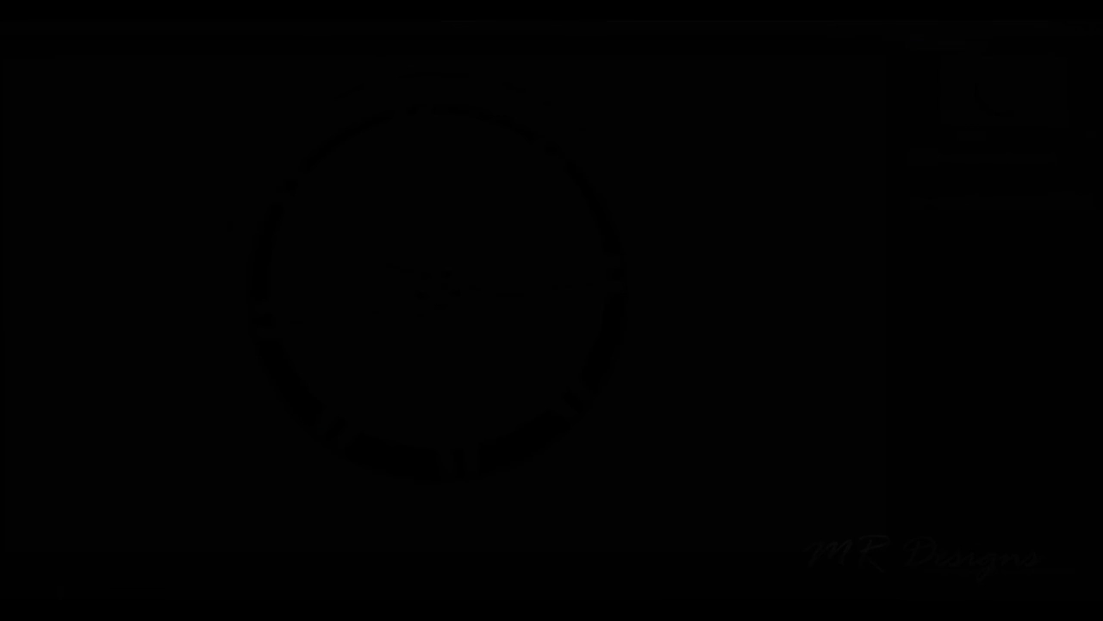